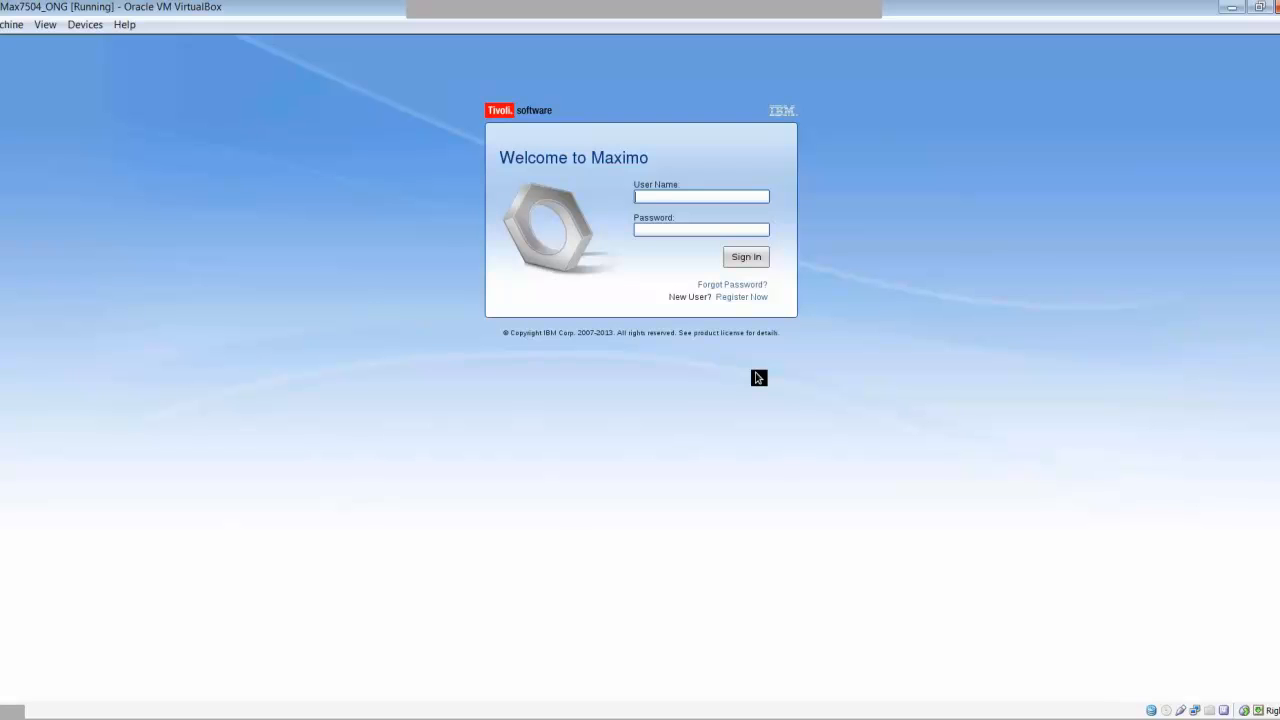
- Sign in to Maximo with the account user name and password to load the Start Center
click(706, 198)
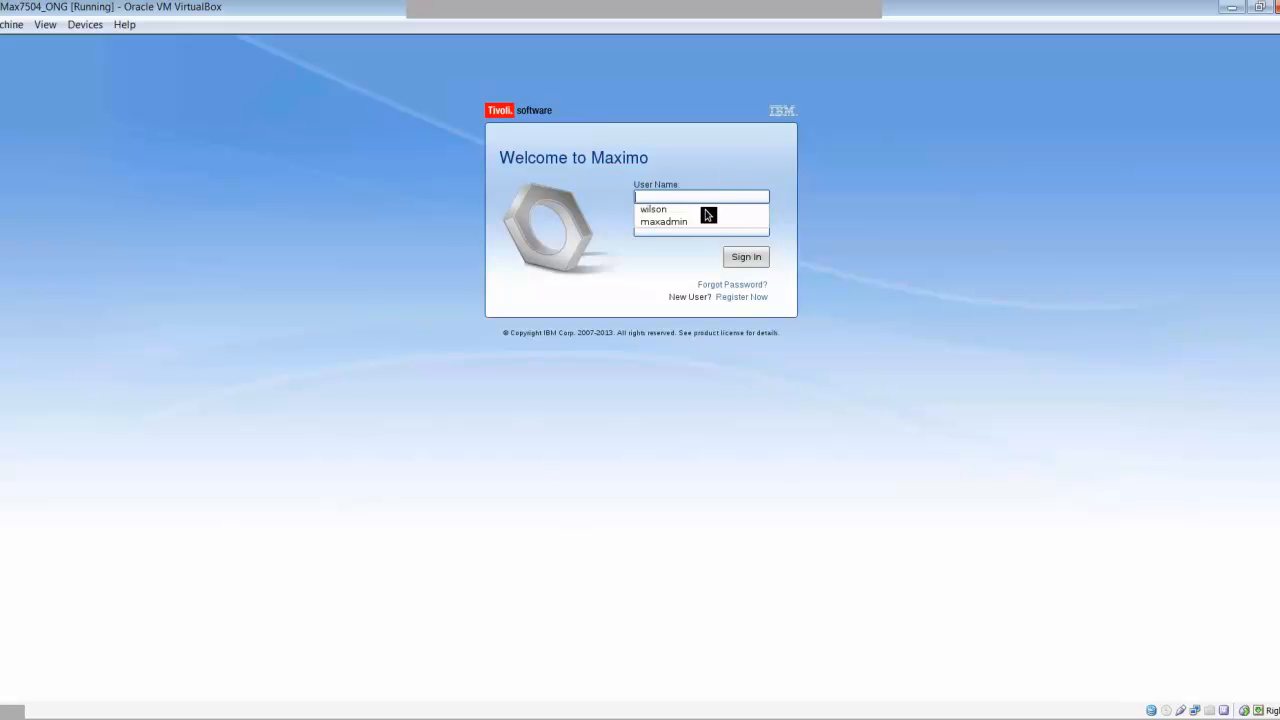
click(767, 170)
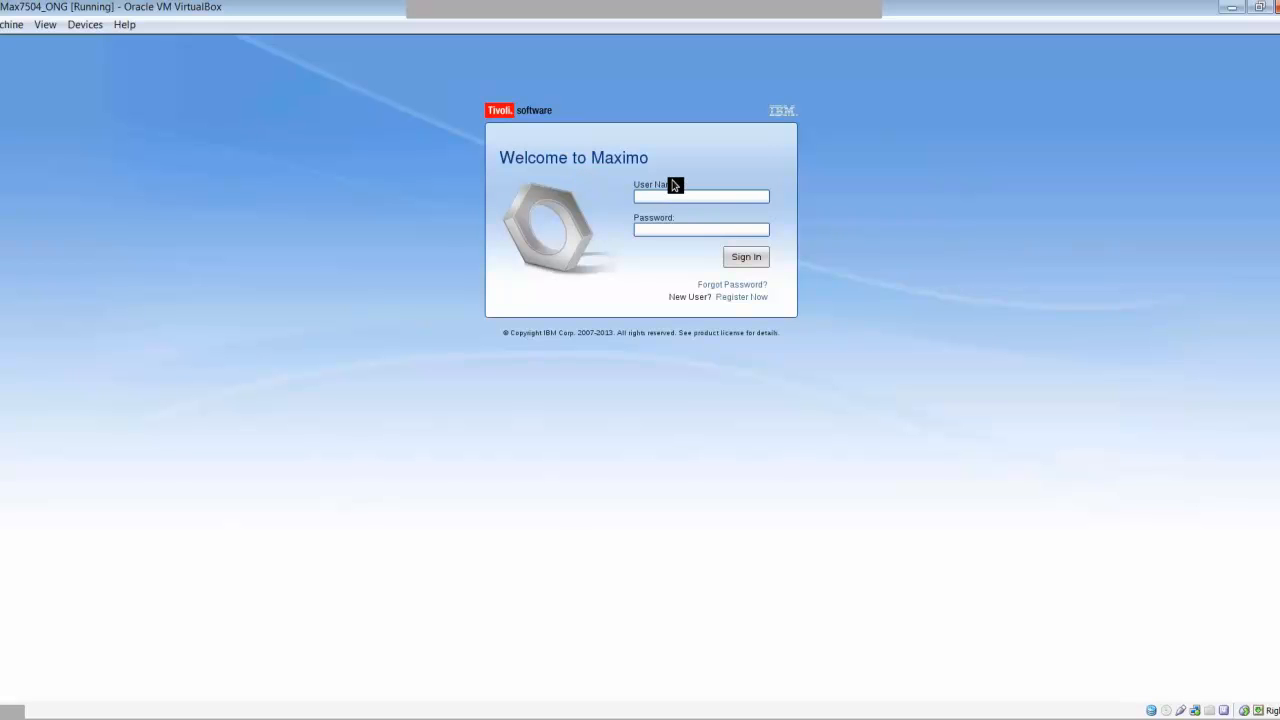
text(wi)
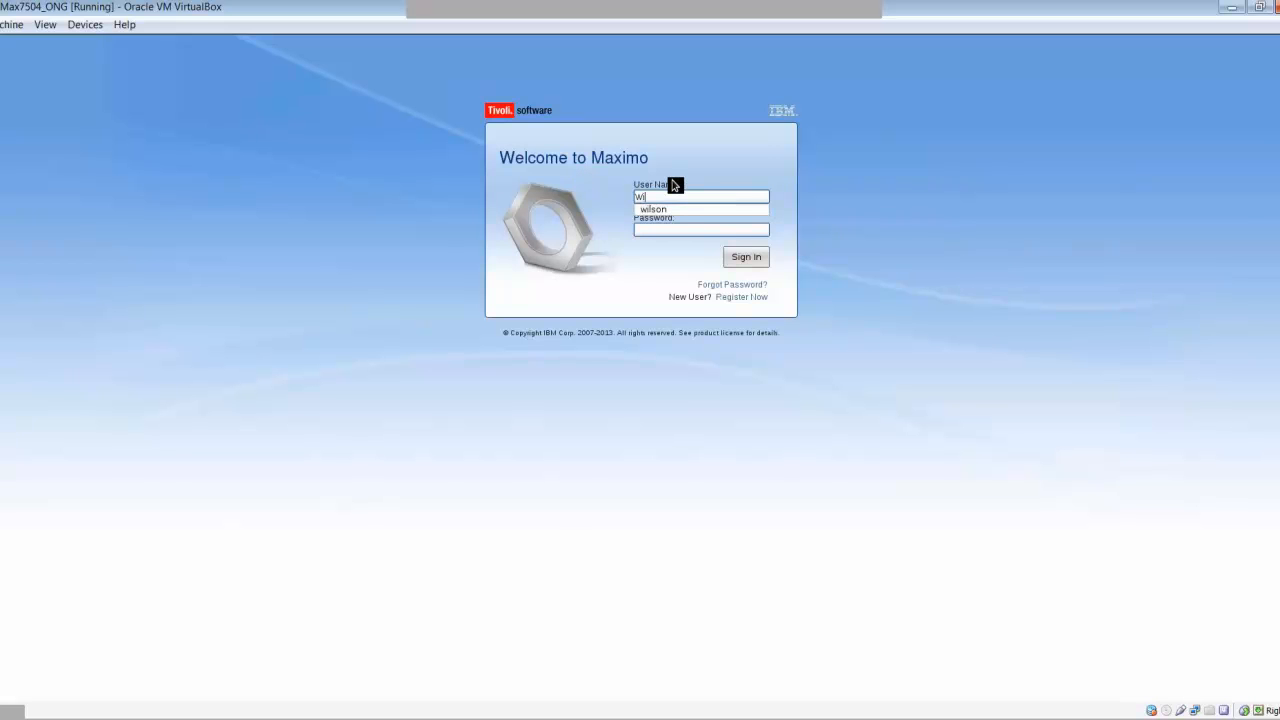
key(BackSpace)
key(BackSpace)
text(wilson)
key(Tab)
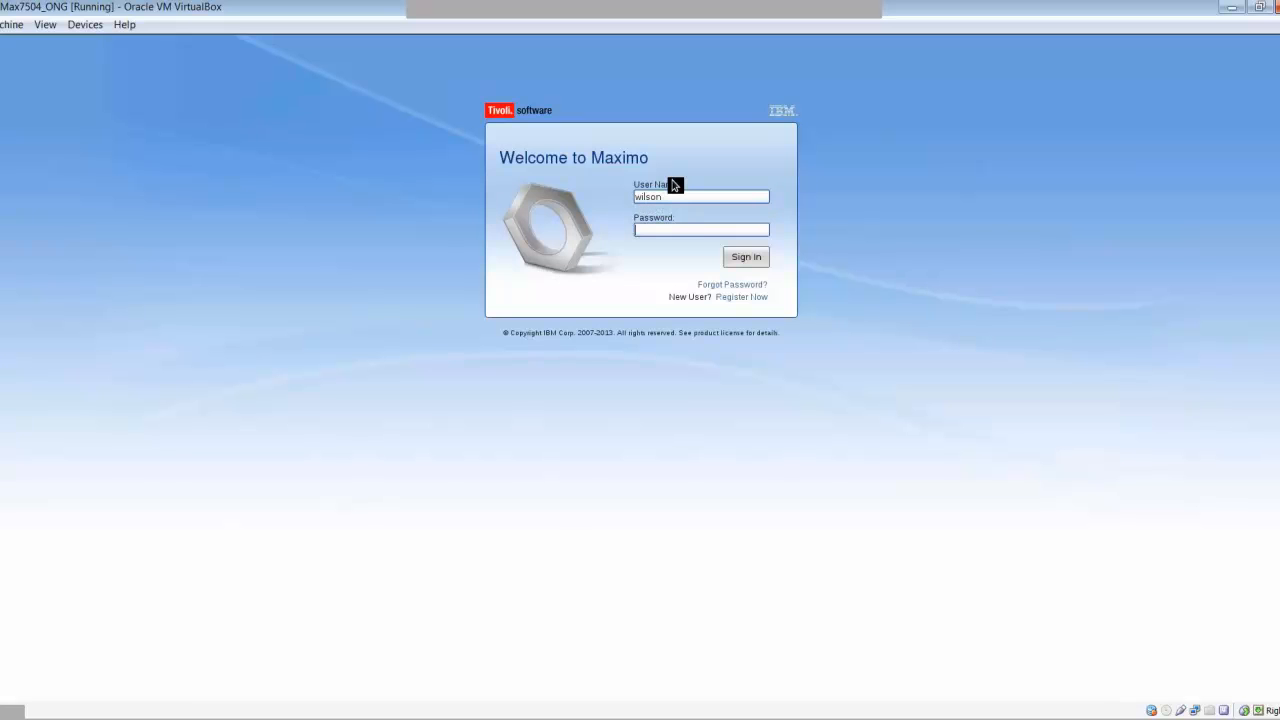
text(wils)
key(Return)
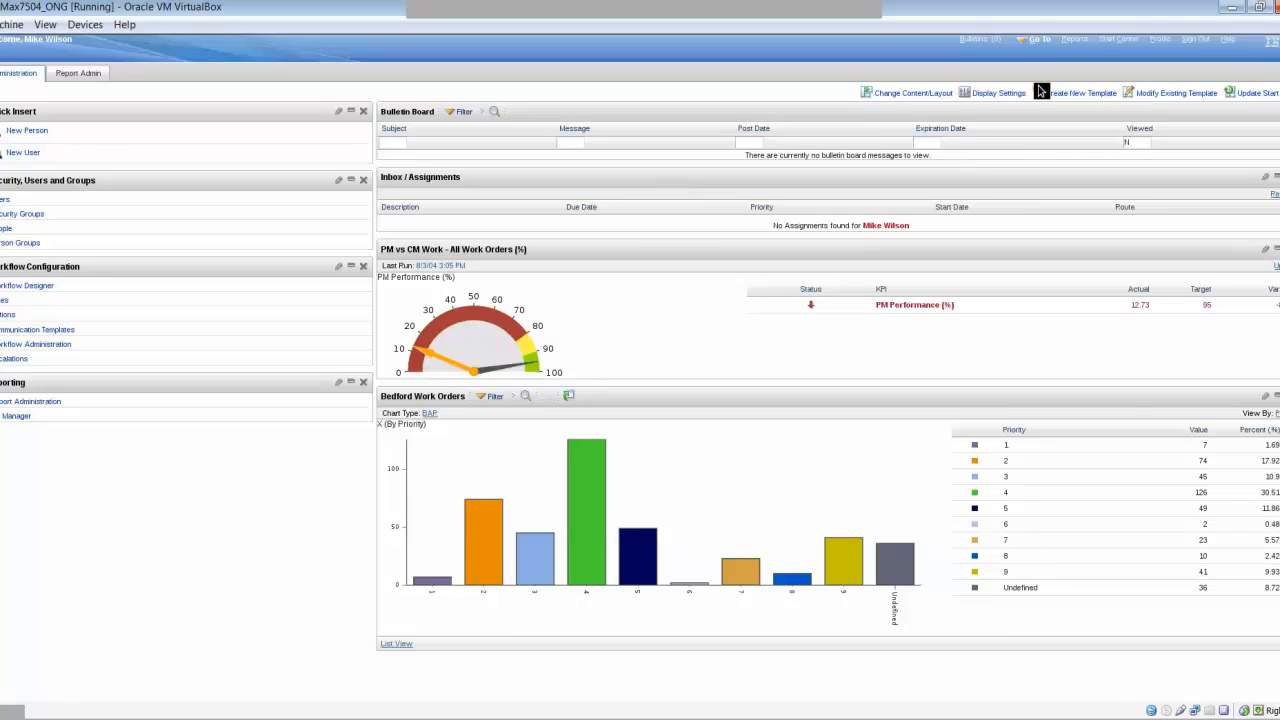
- Open Operator Log (Oil) from the Go To menu's Operations (Oil) group
click(1163, 44)
click(1039, 40)
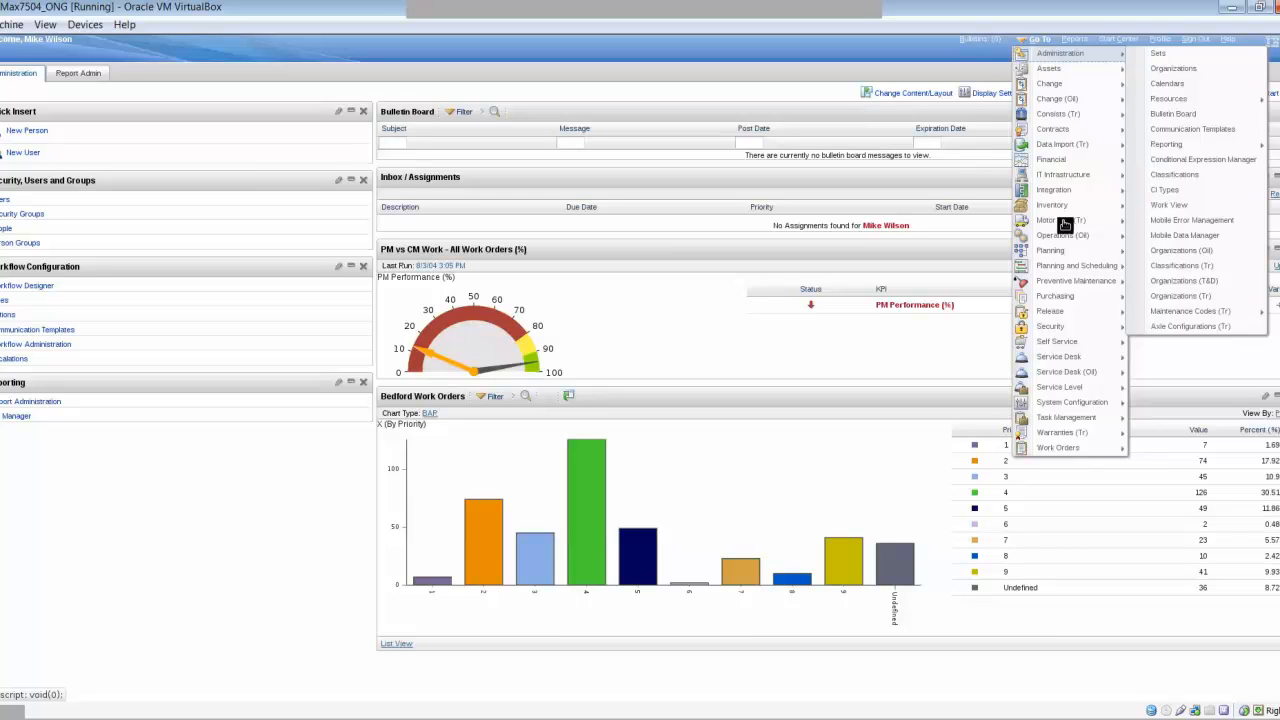
mouse_move(1066, 235)
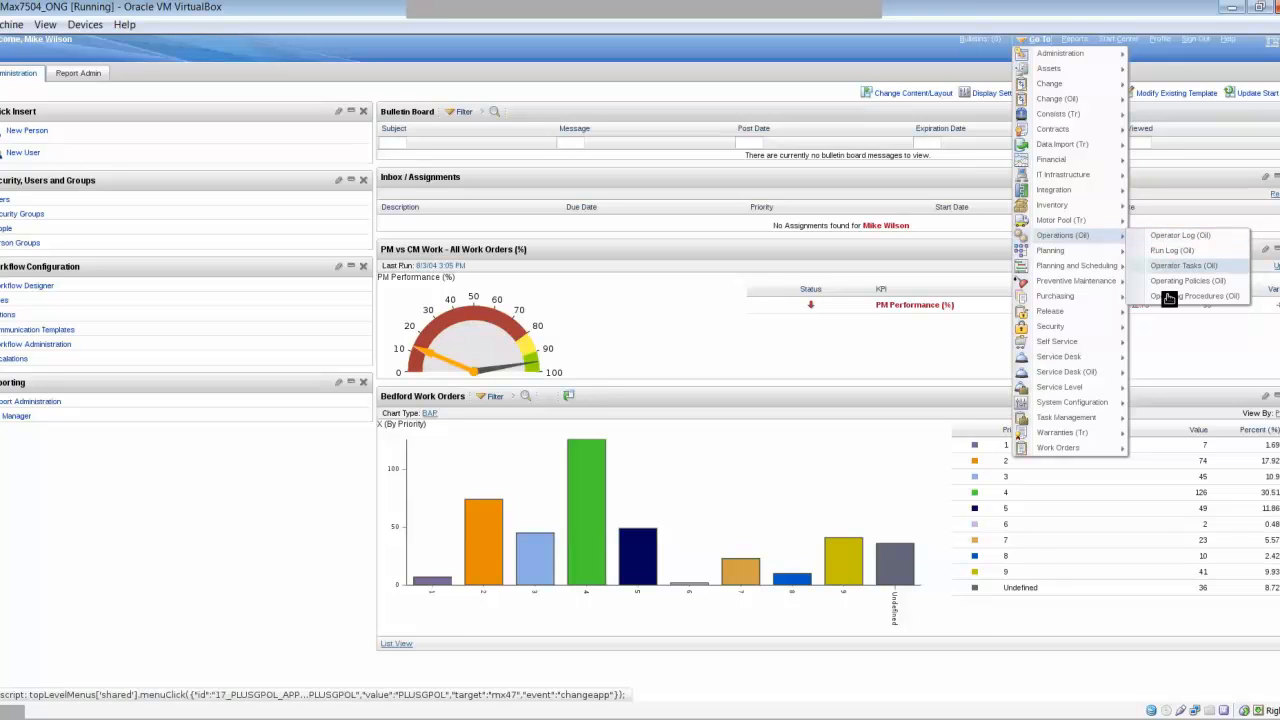
click(1219, 236)
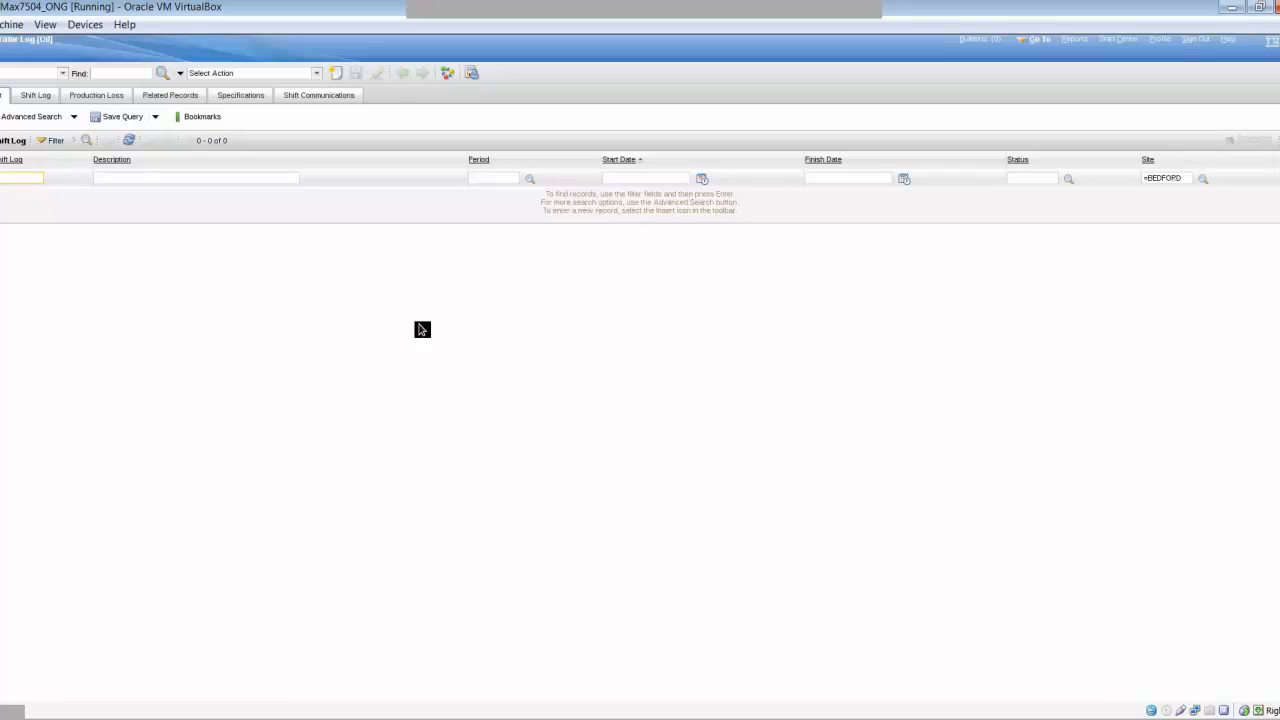
- Insert a new blank shift log record for site BEDFORD
click(338, 74)
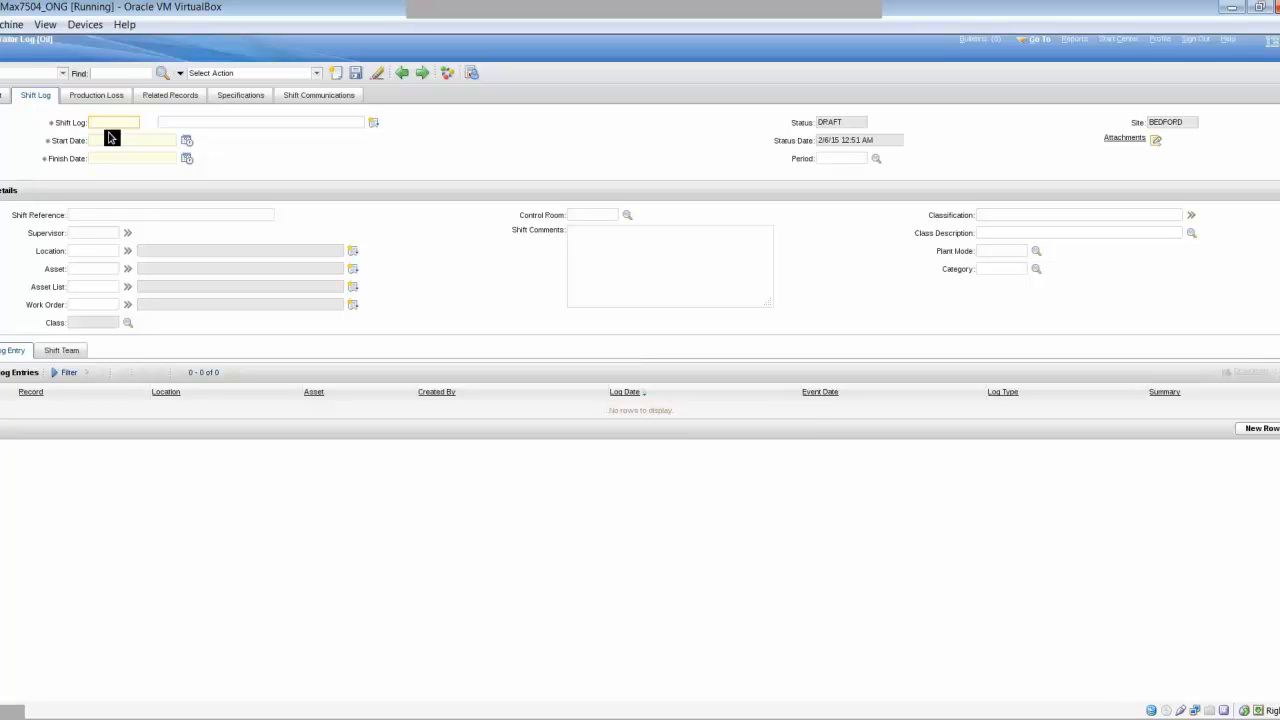
- Enter shift log ID 020615-01 with the description 'Day Shift'
text(020615-01)
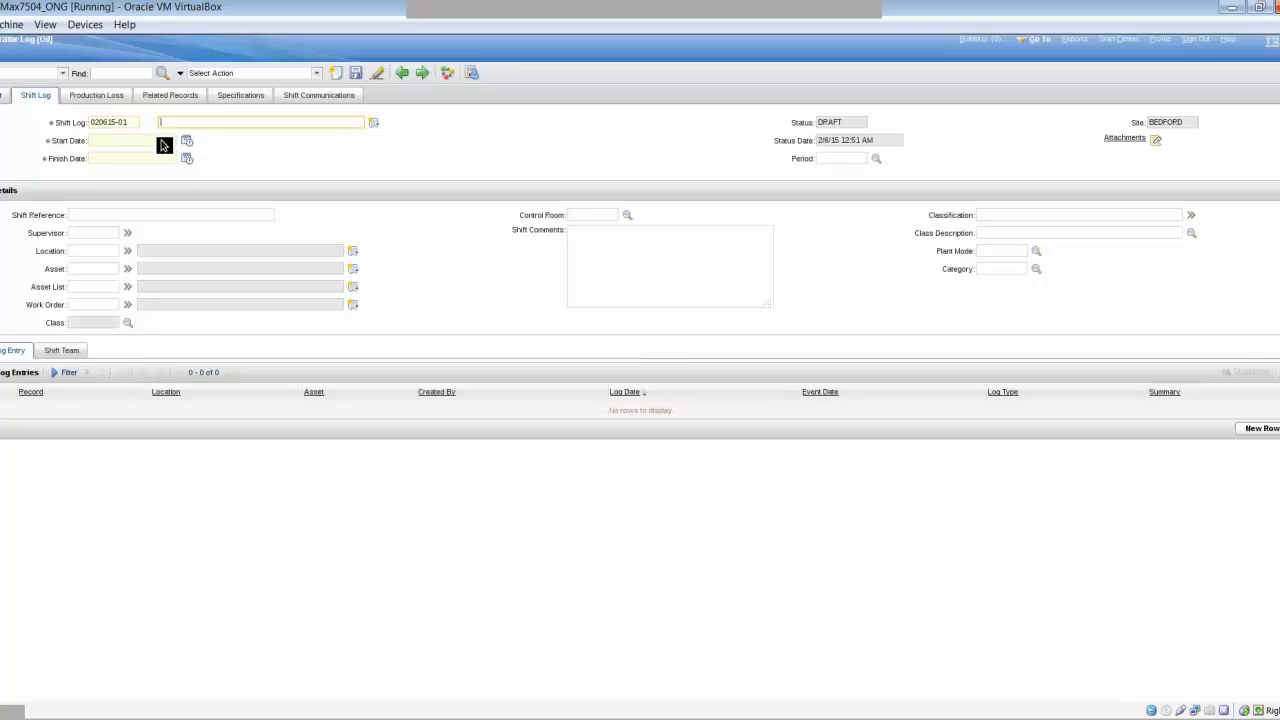
click(208, 122)
text(Day Shi)
key(BackSpace)
key(BackSpace)
text(ft)
- Set start date 2/5/15 and finish date 2/6/15, then list the period choices
click(129, 139)
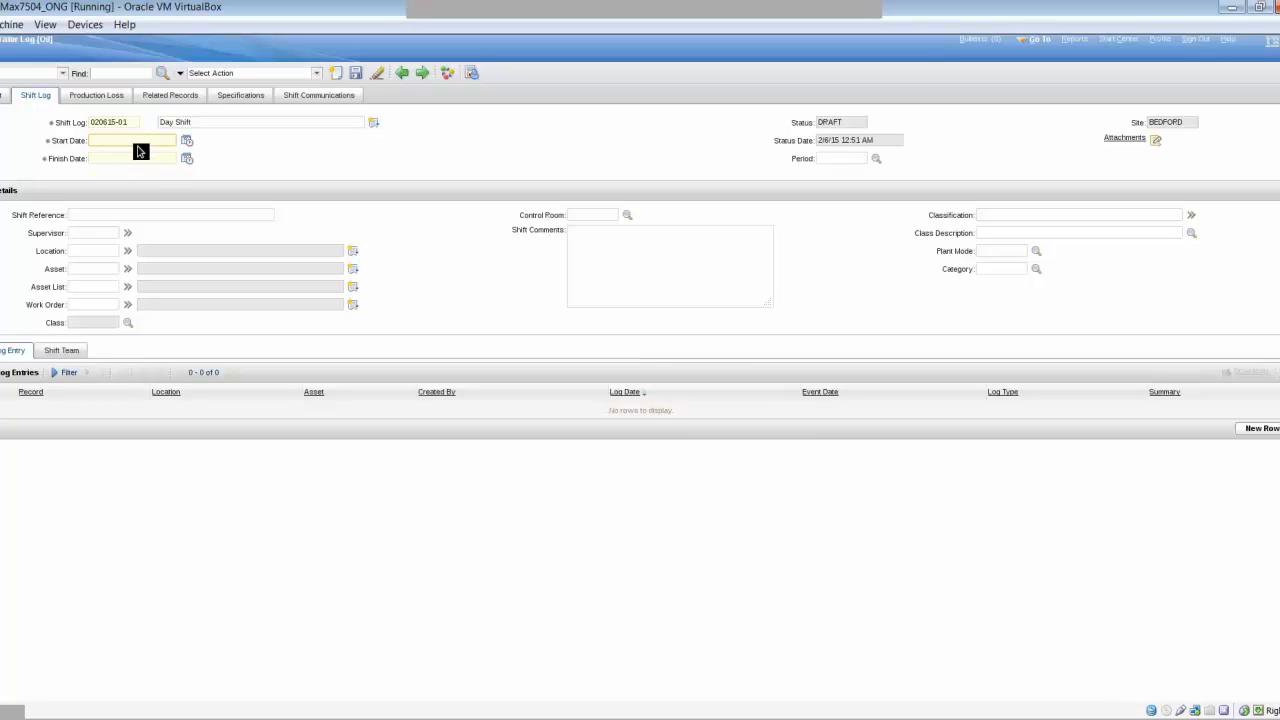
text(2/5/15)
key(Tab)
text(2/6/15)
key(Tab)
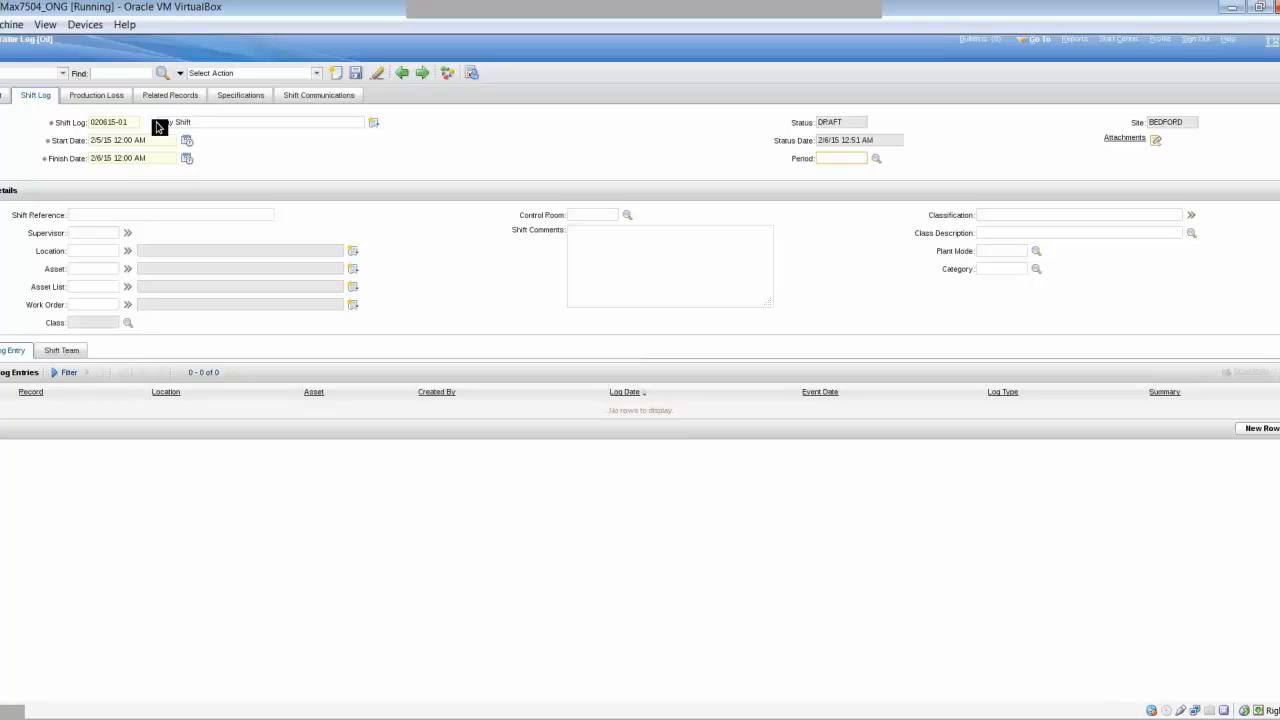
click(880, 157)
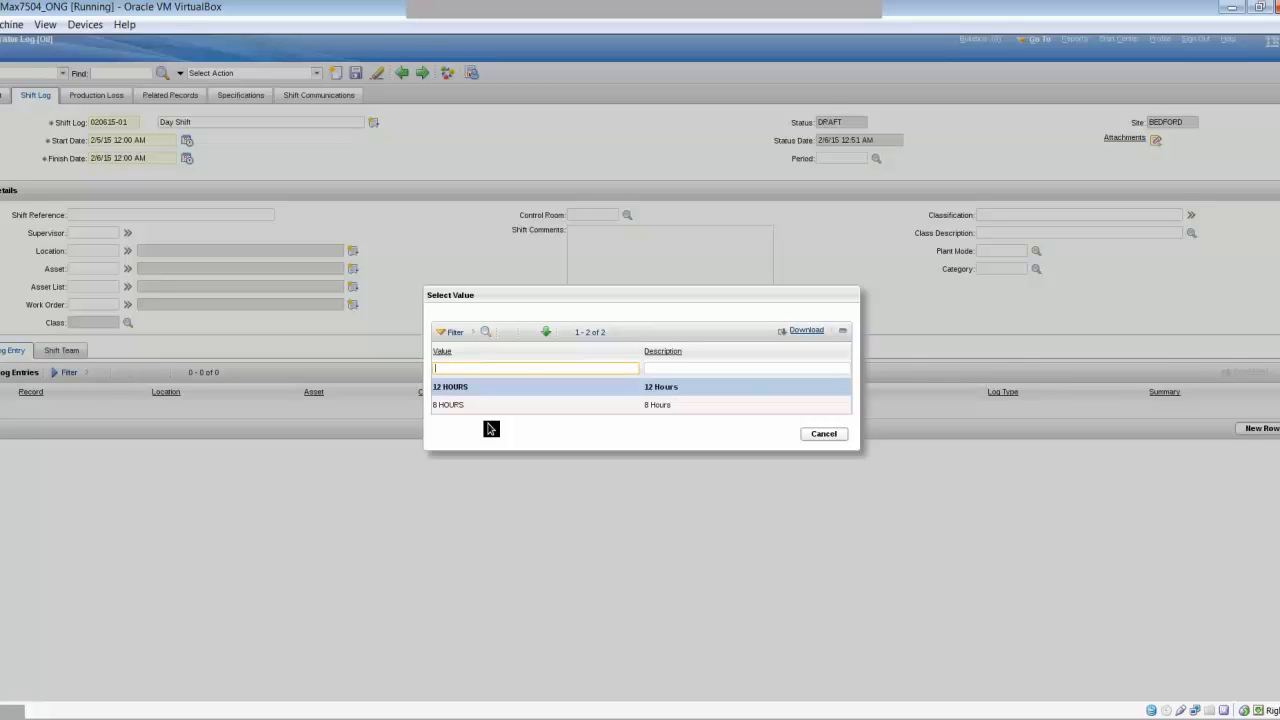
- Choose 12 HOURS as the shift log's period
click(450, 387)
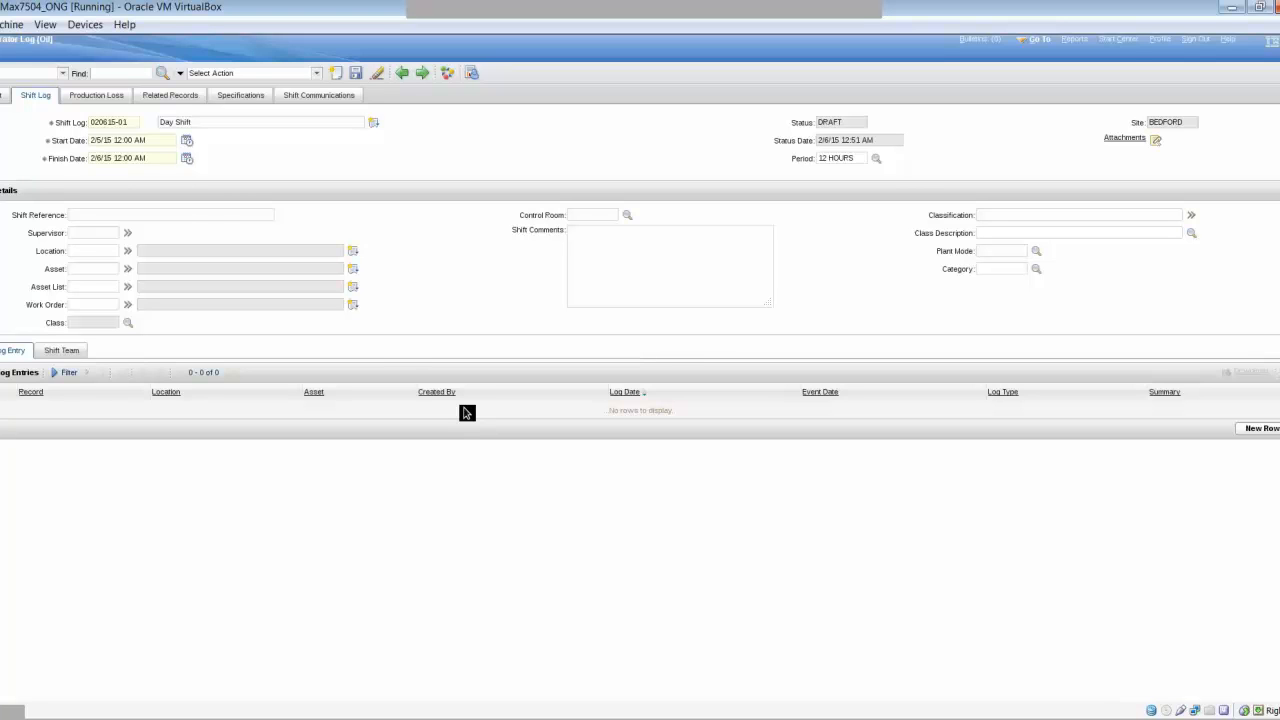
- Enter shift reference 346456 and assign a supervisor picked from the people list
click(202, 216)
text(346456)
click(101, 230)
click(125, 234)
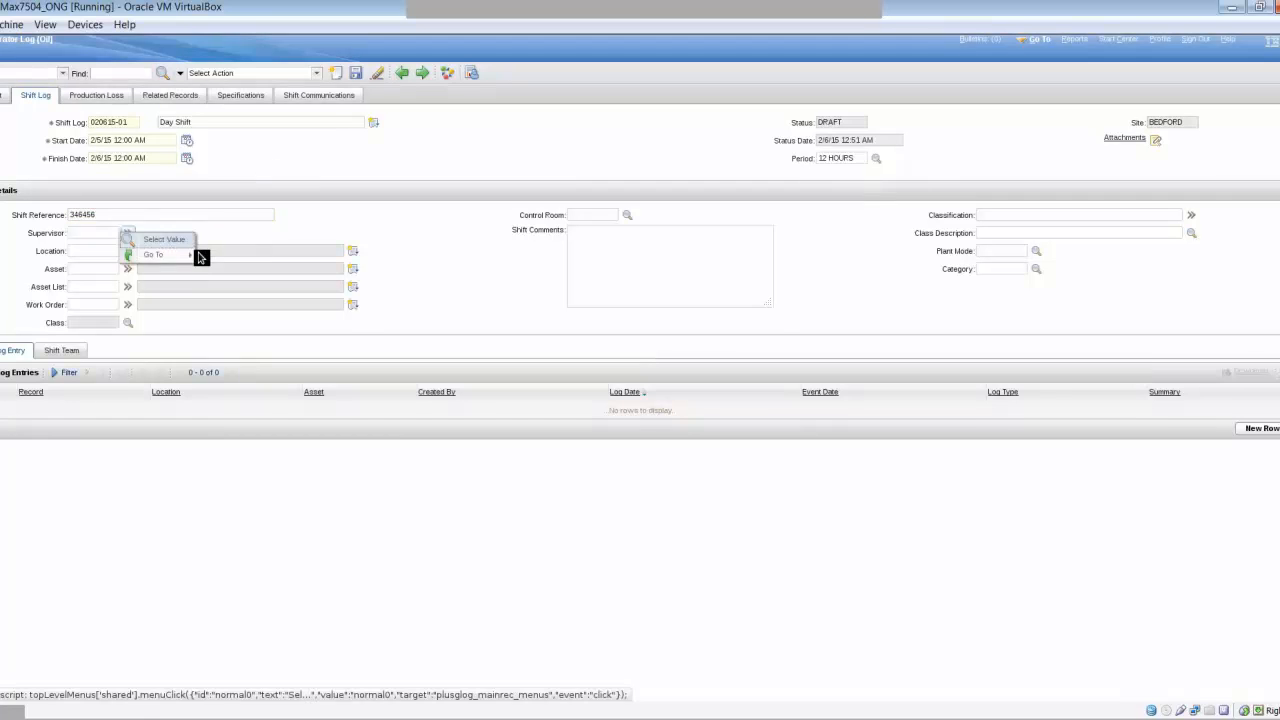
click(165, 245)
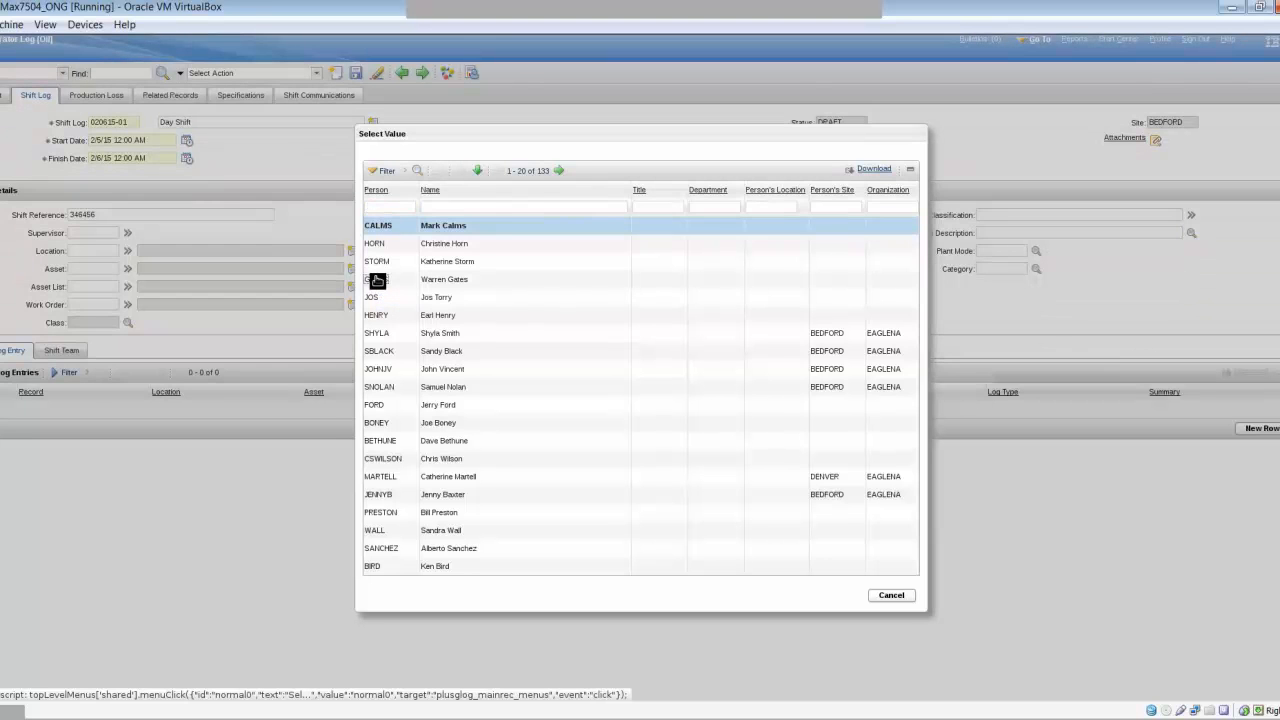
click(377, 280)
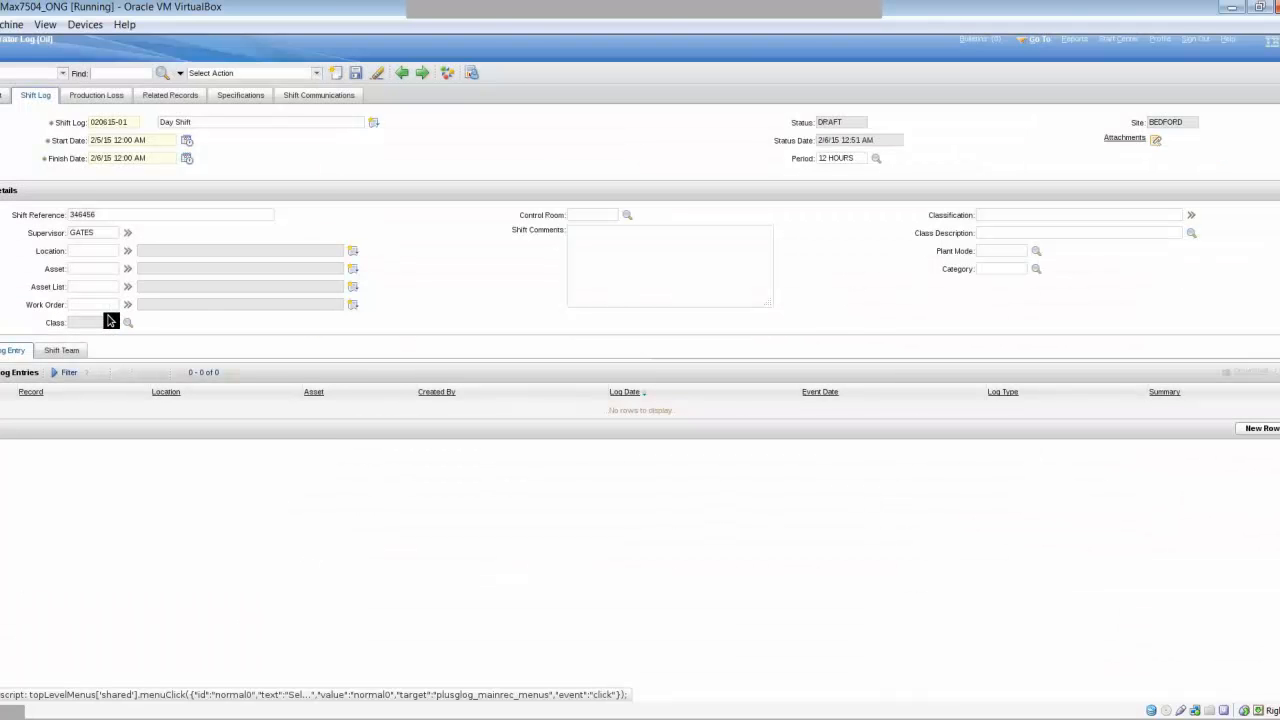
click(101, 252)
- Pick location PLANT-P1 (Materials Processing Plant #1) from the drilldown tree, then list control rooms
click(128, 254)
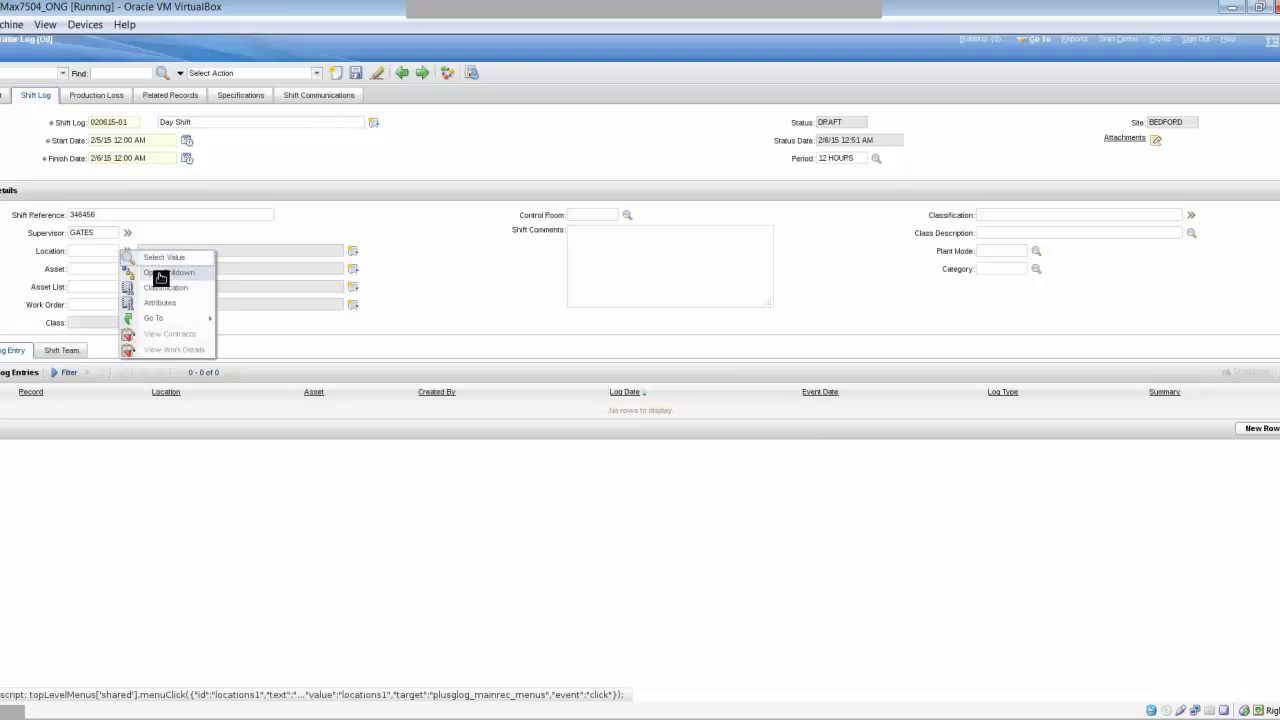
click(160, 270)
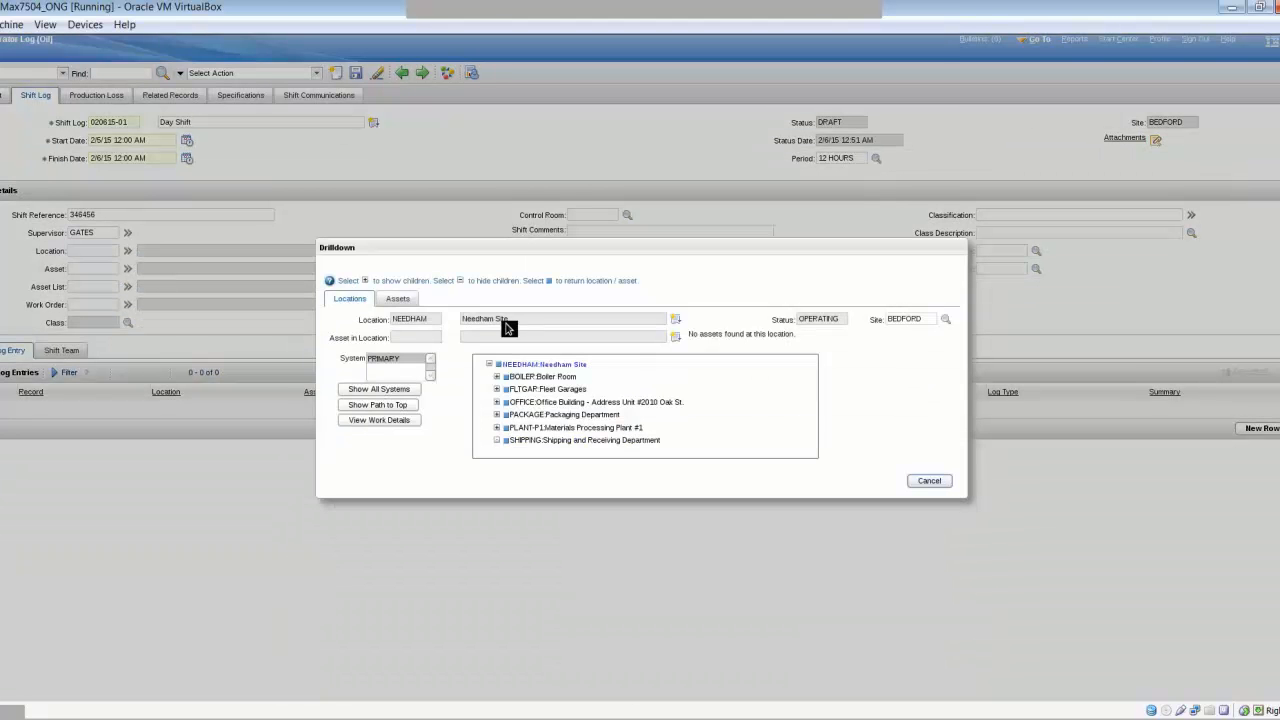
click(507, 429)
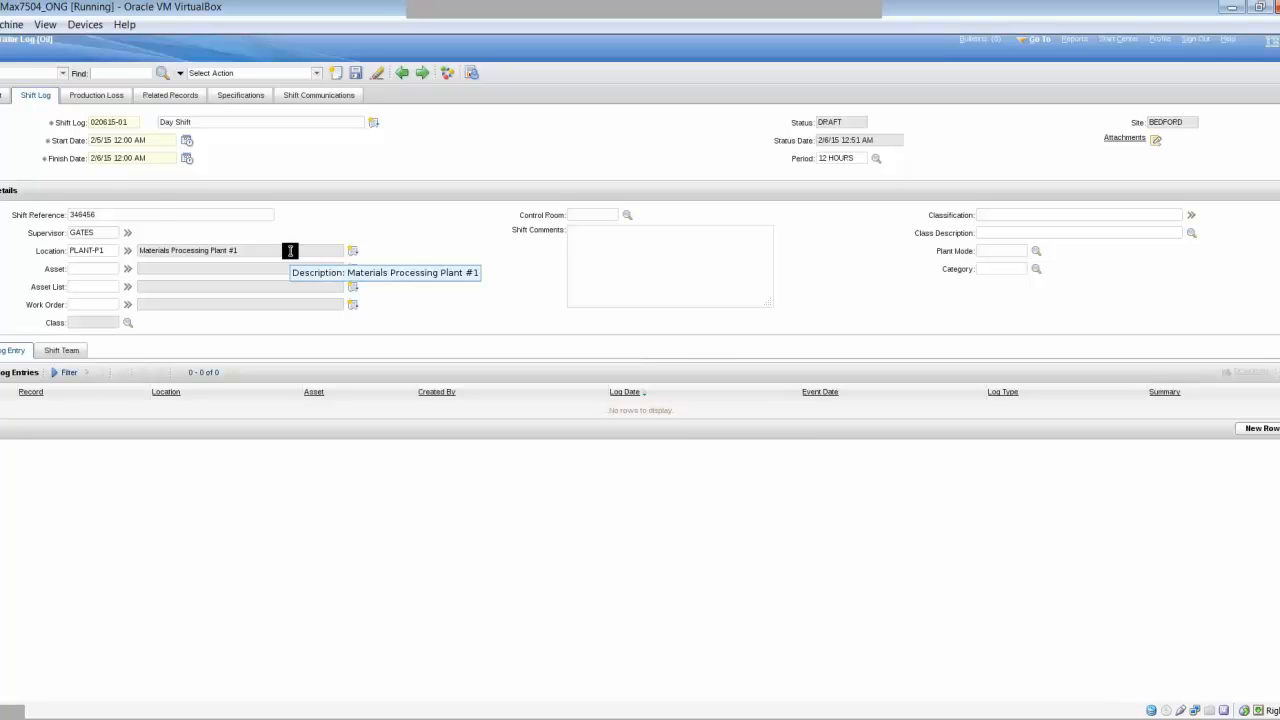
click(100, 287)
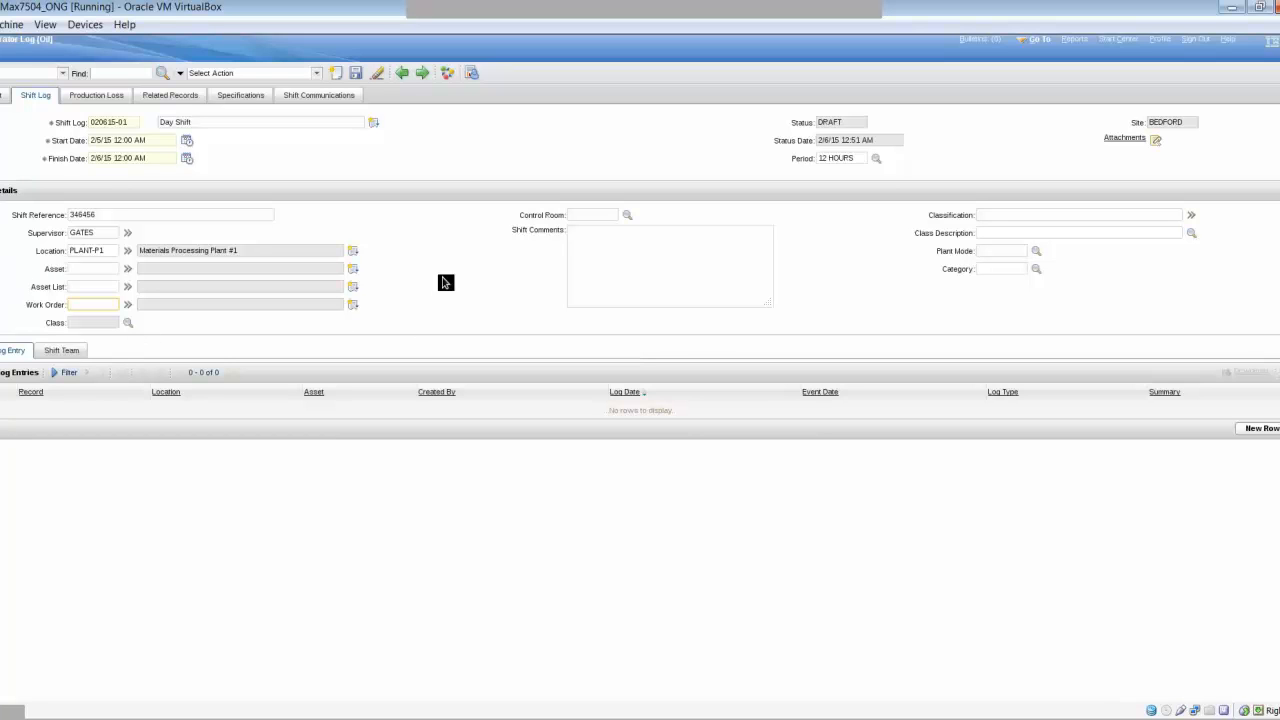
click(627, 216)
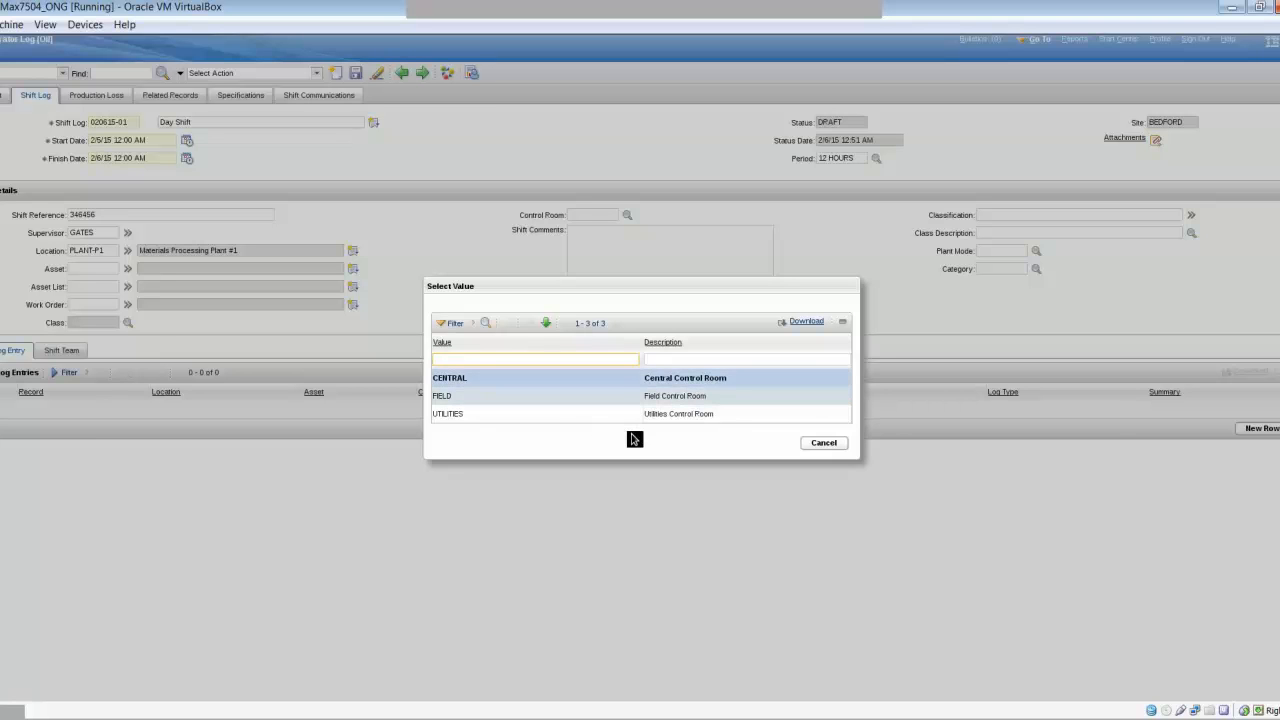
- Set control room CENTRAL and add comments 'Line 101 is down' and 'Whitetail facility is offline'
click(450, 379)
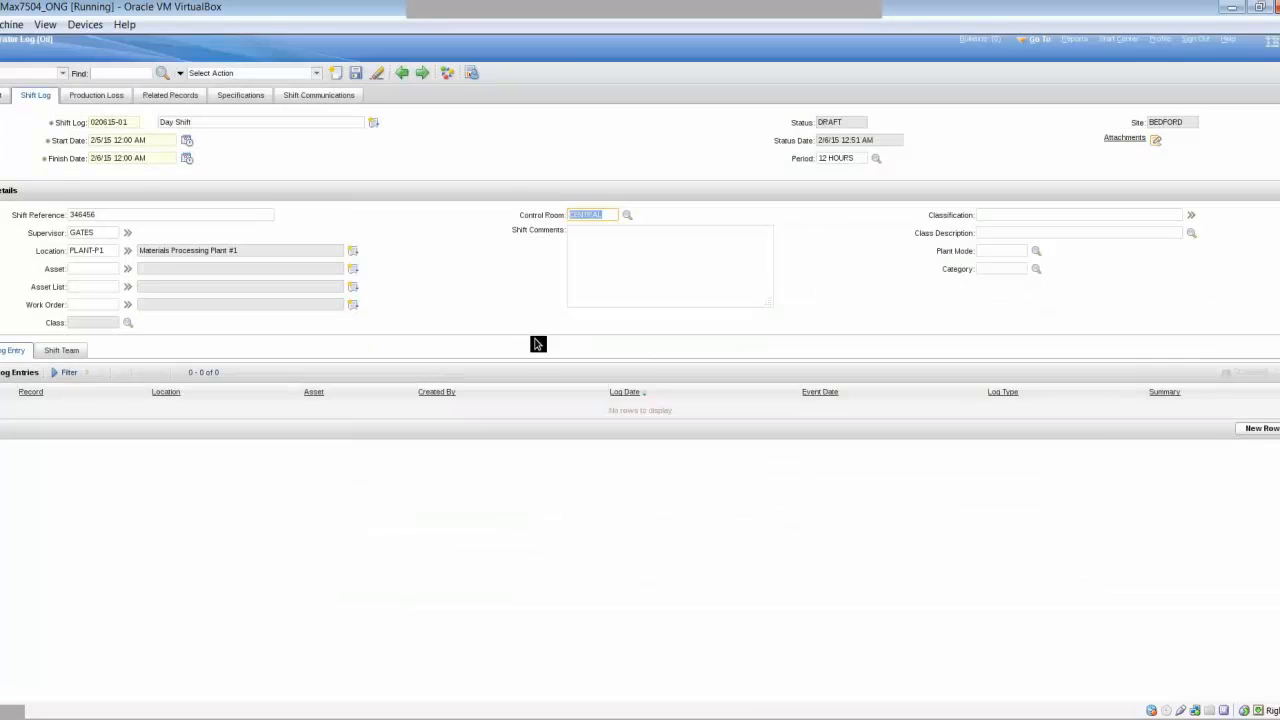
click(635, 263)
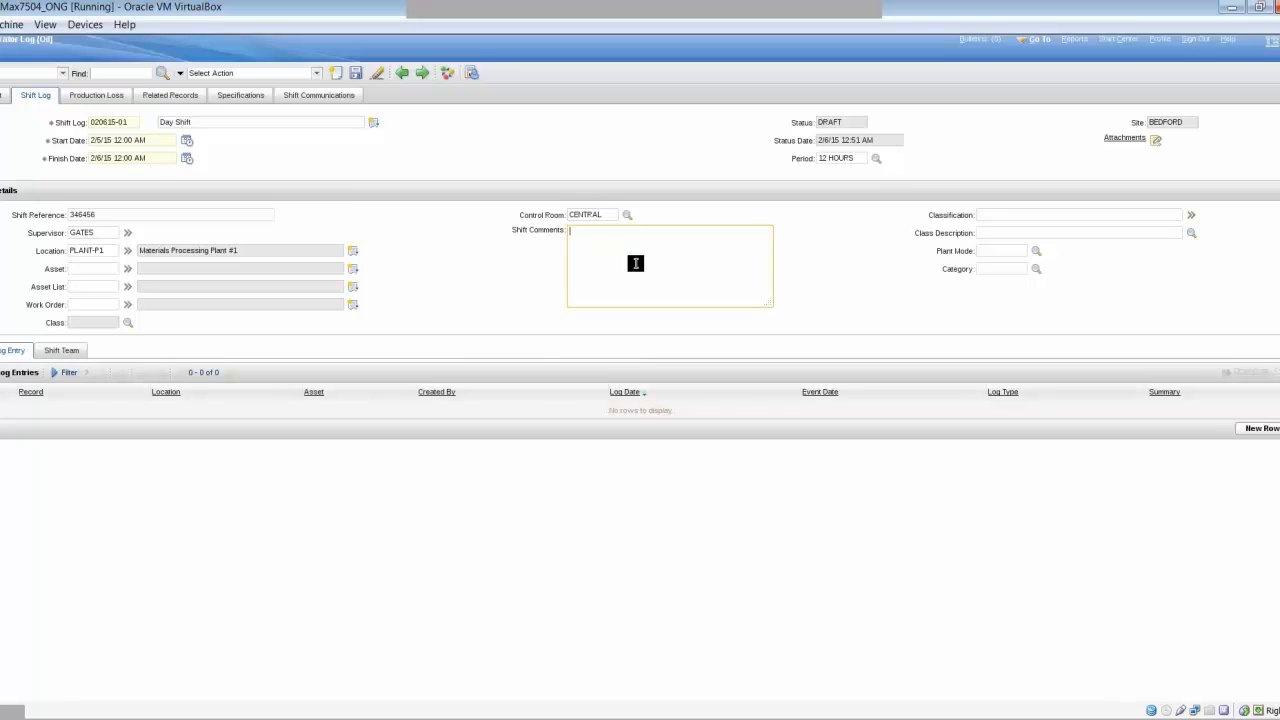
text(Line 101 is down)
key(Return)
text(Whitetail facility is offline)
- Choose OPERATIONAL as the plant mode and save shift log 020615-01
click(1035, 251)
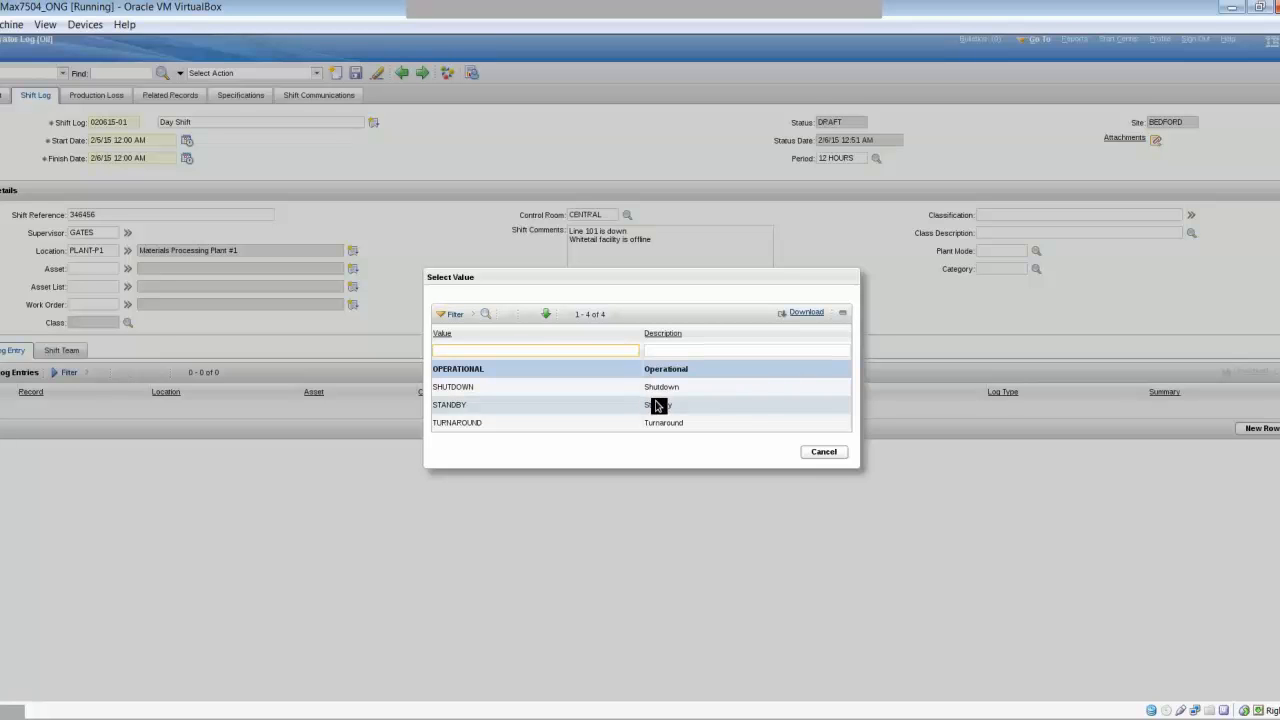
click(666, 369)
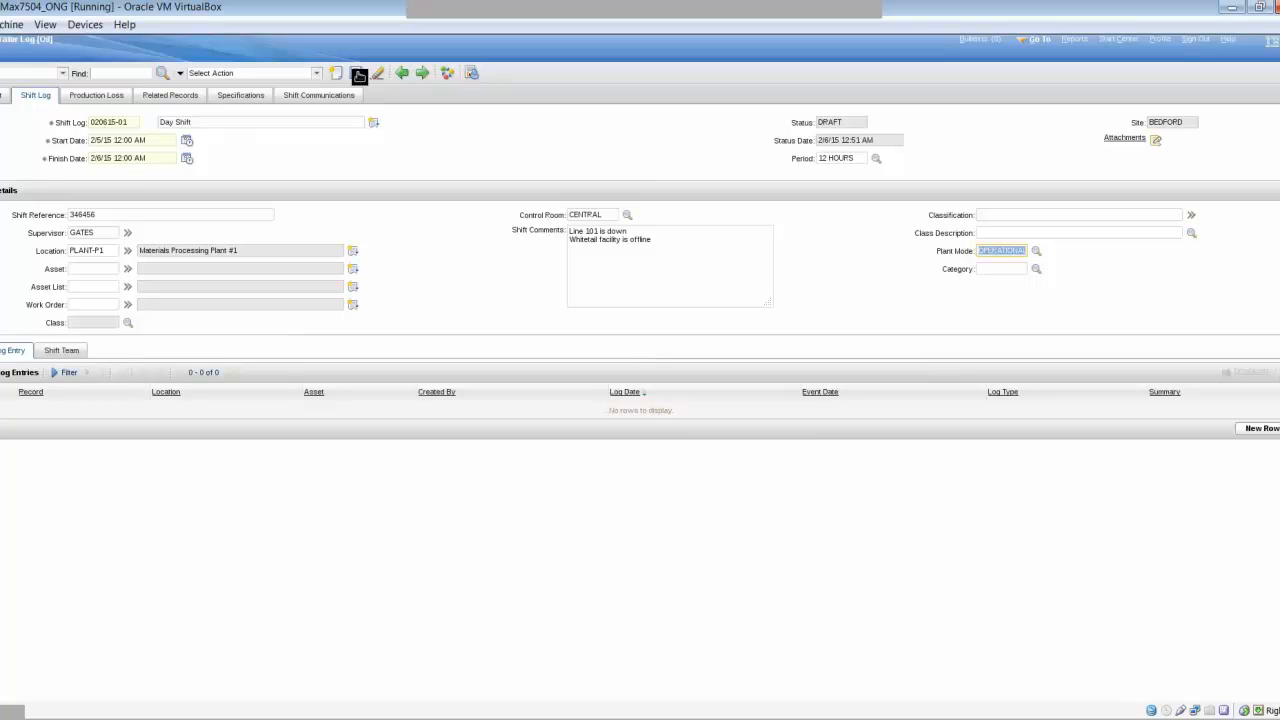
click(358, 74)
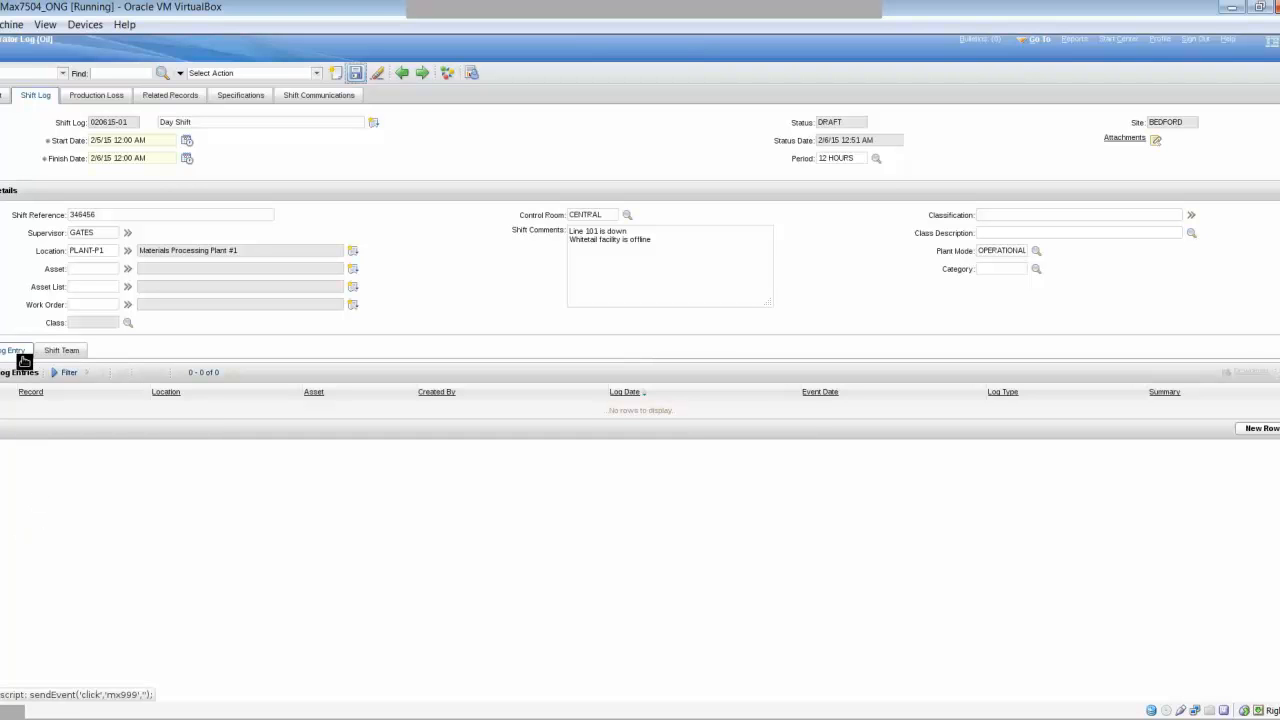
- Add four selected people on the Shift Team tab, then return to the Log Entries list
click(62, 351)
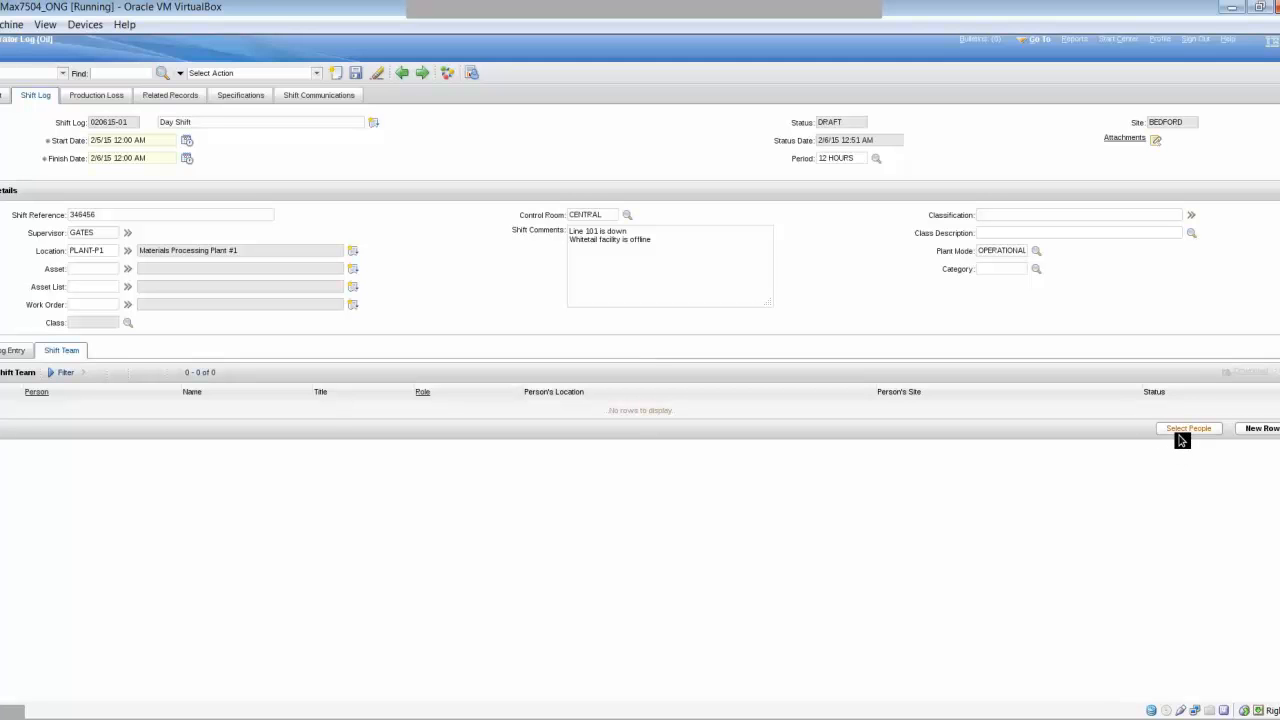
click(1177, 430)
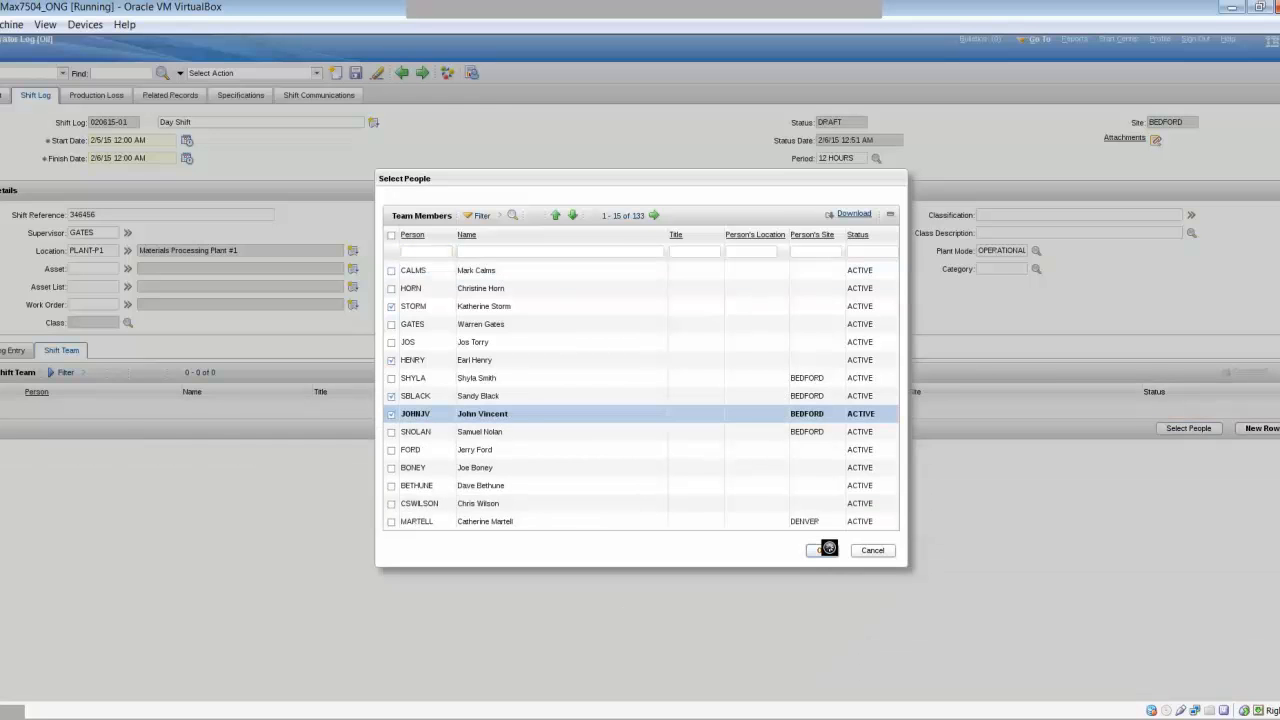
click(828, 549)
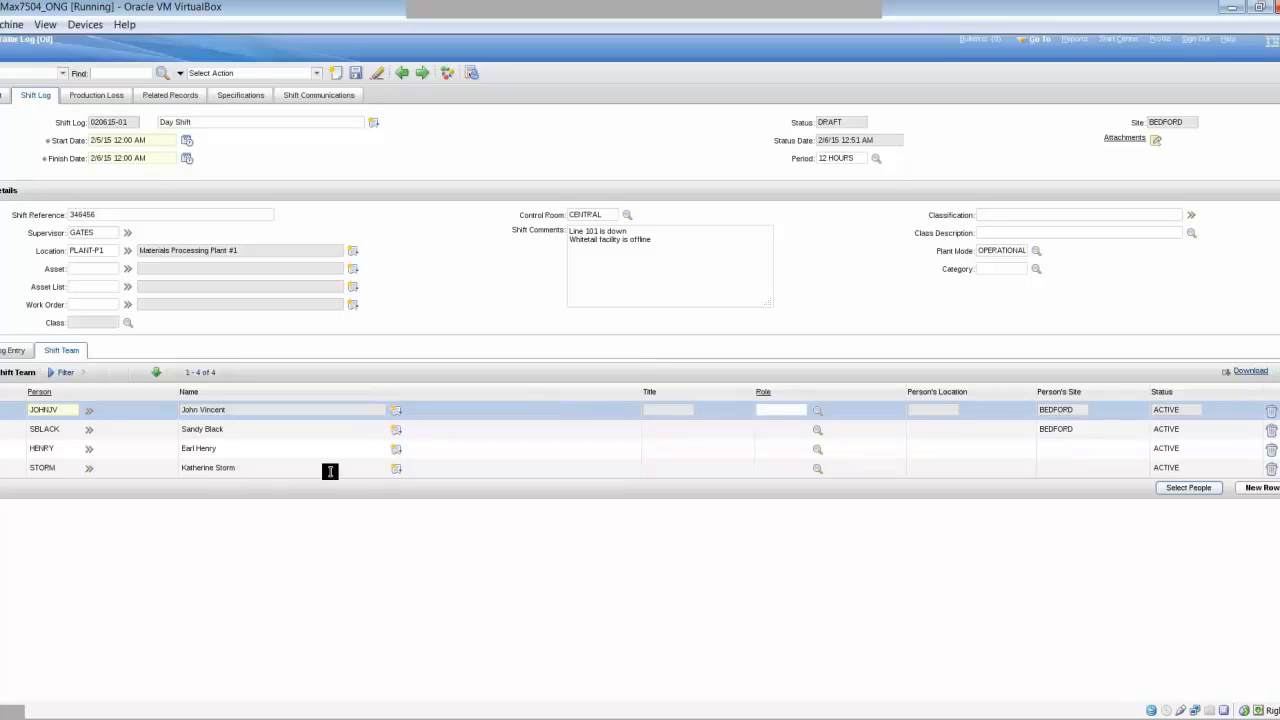
click(9, 349)
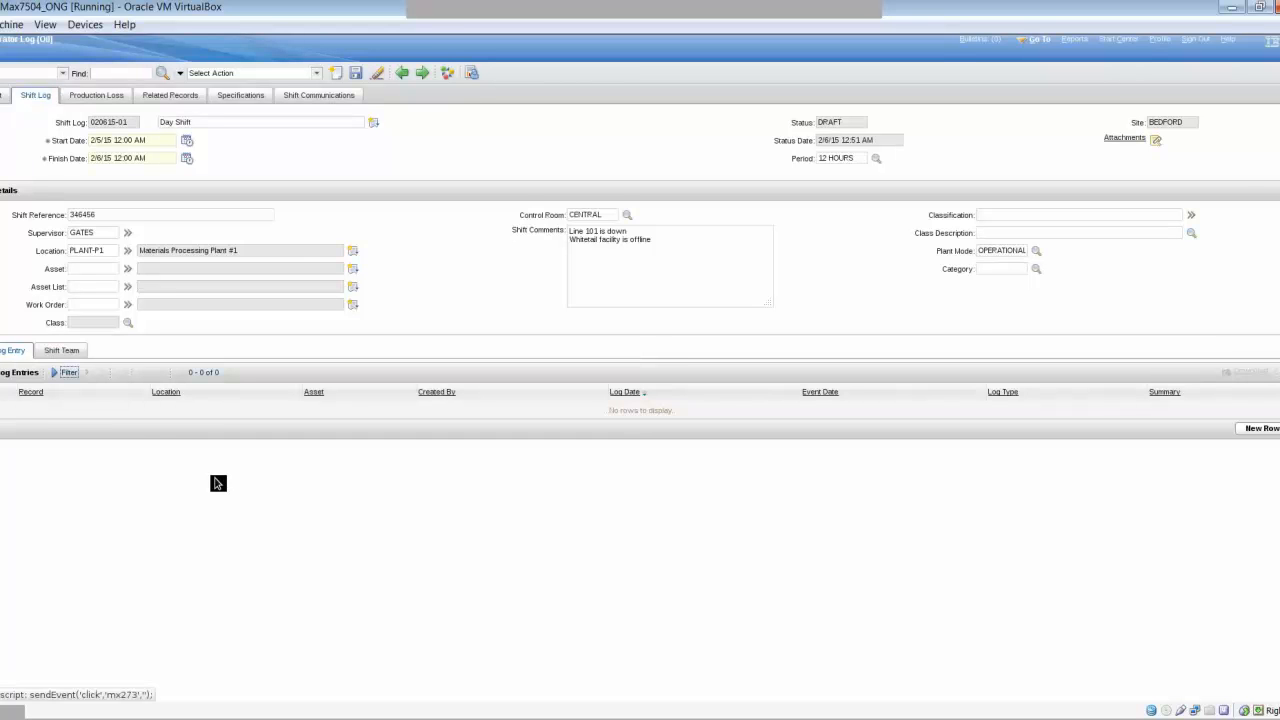
- Save the shift log and add a new log entry at location BP400
click(355, 73)
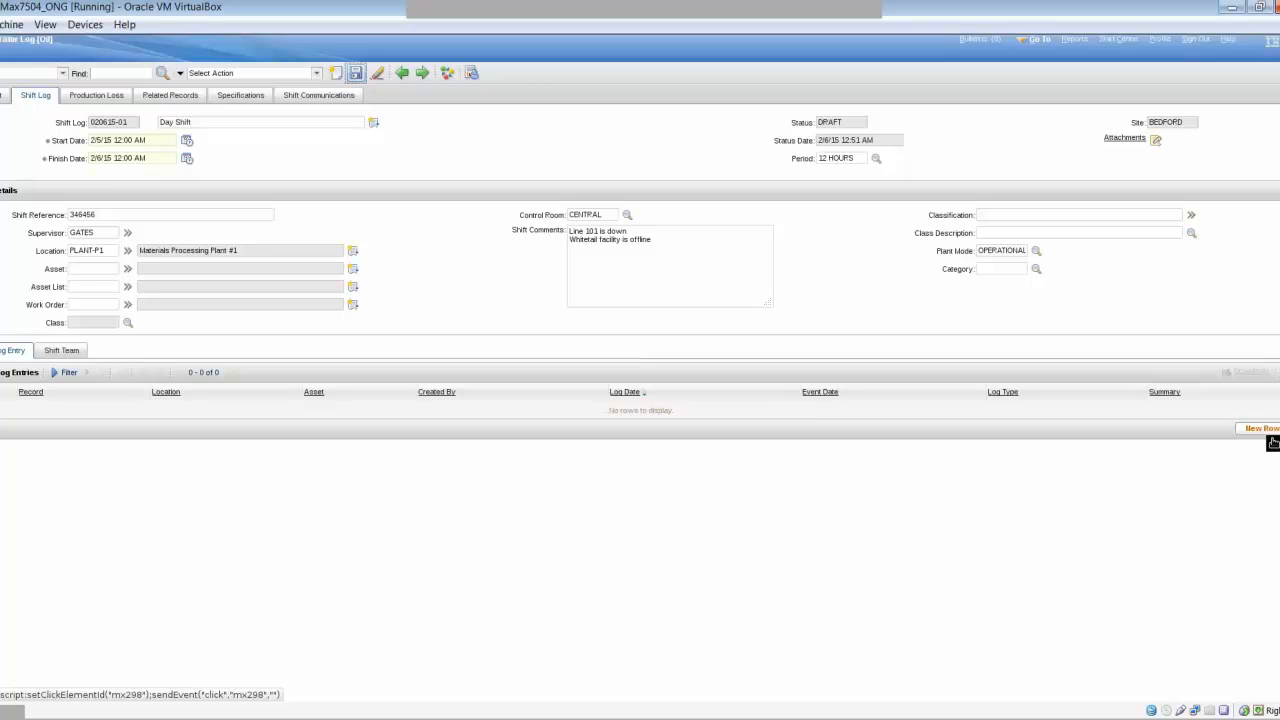
click(1262, 428)
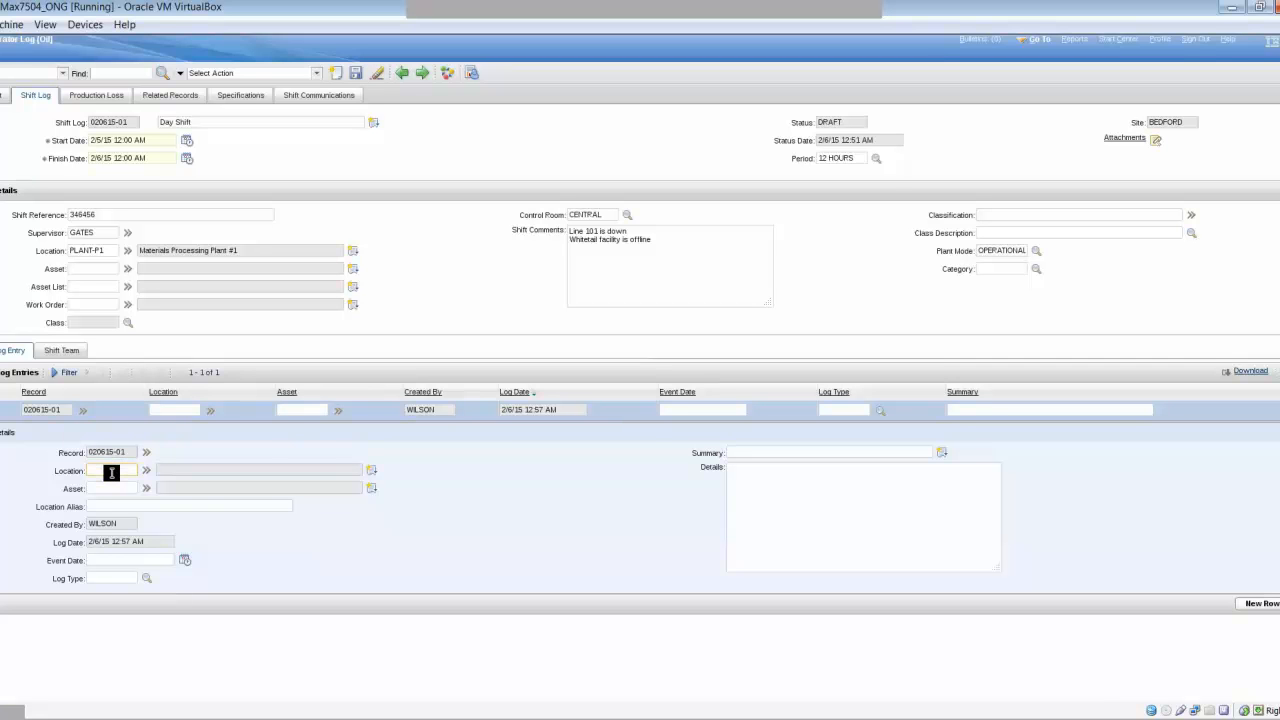
text(BR400)
key(Tab)
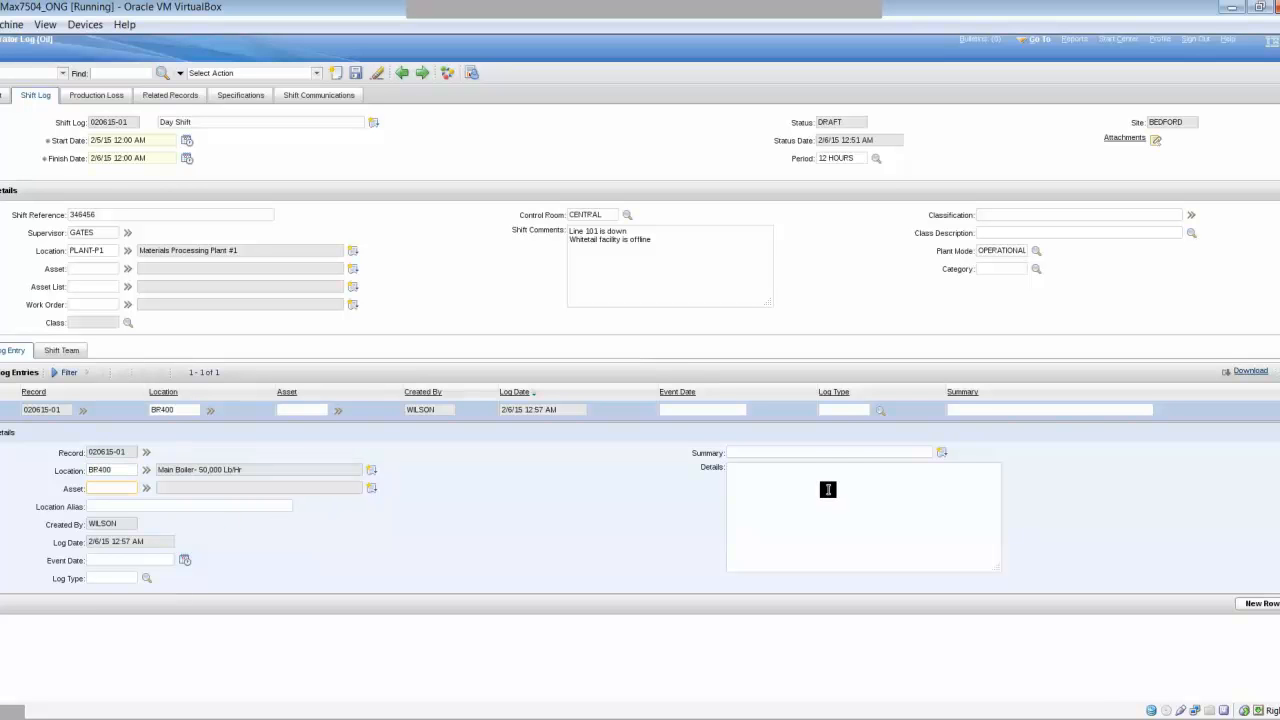
- Summarise the BP400 entry as 'Temperature is high', leaving its details blank
click(850, 452)
text(Te)
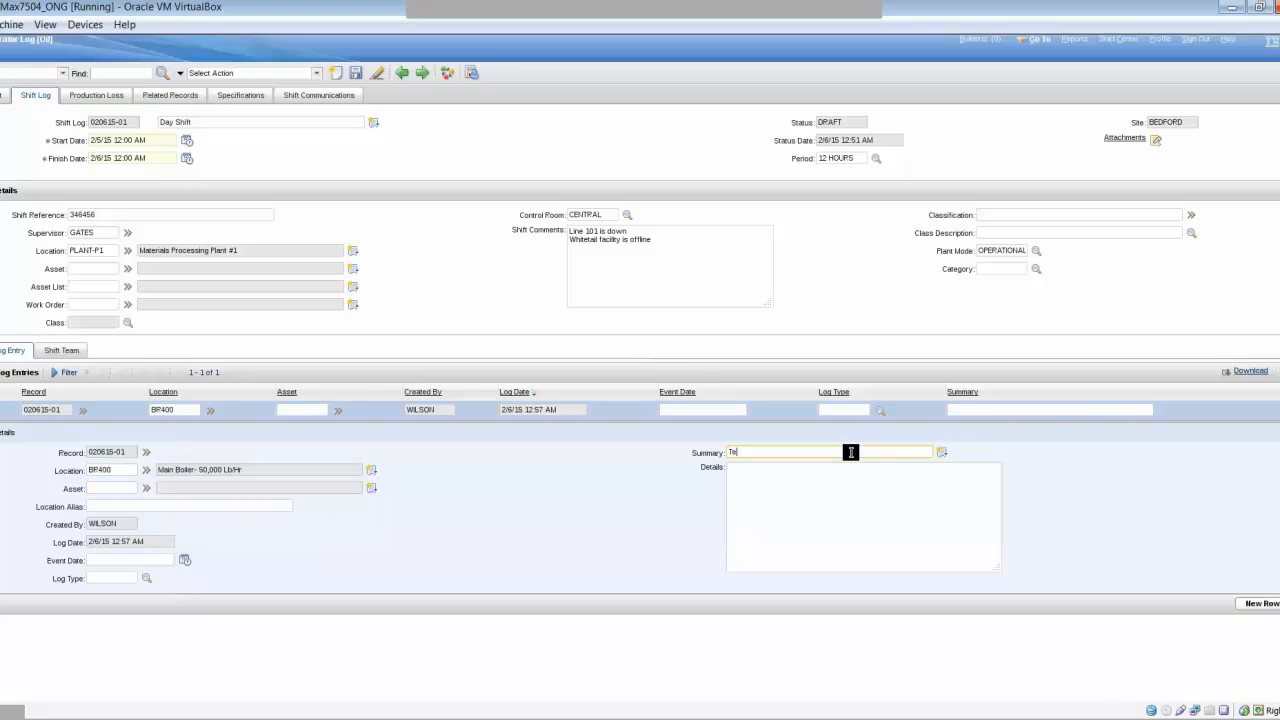
text(mperature is high)
key(Tab)
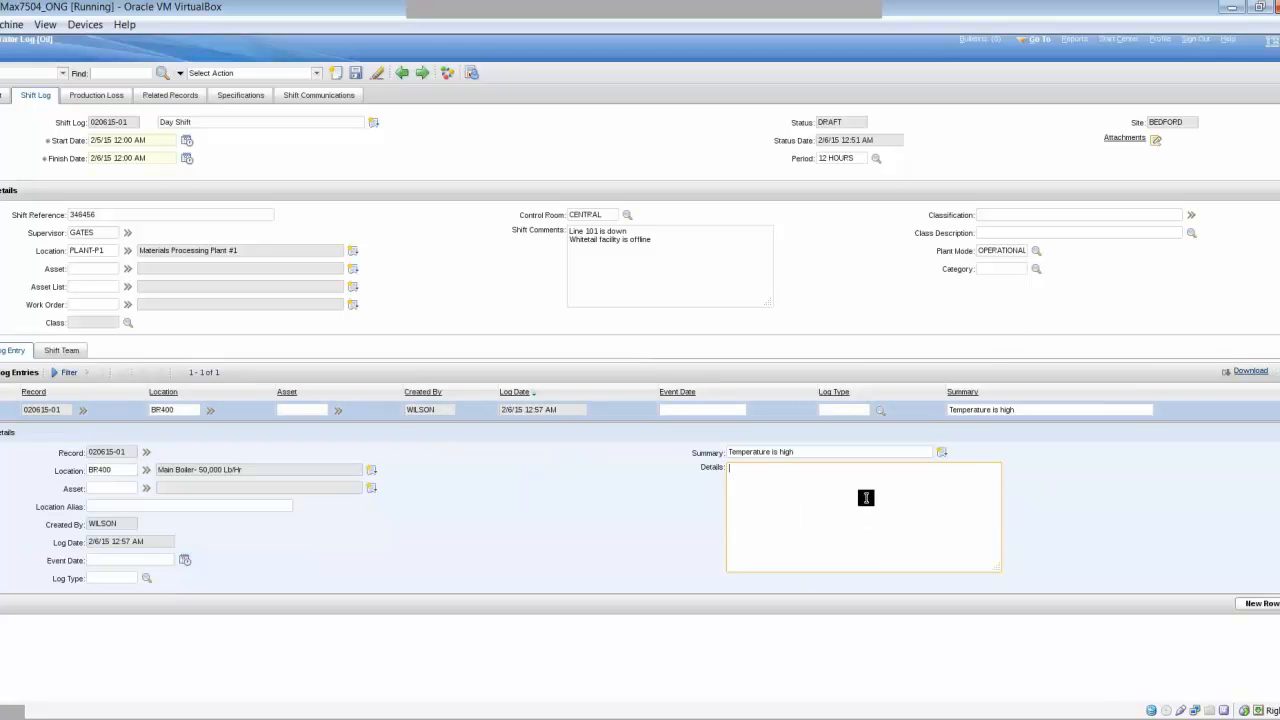
click(443, 544)
click(128, 562)
- Set the boiler entry's event date to 2/6/15 11:50 AM
click(186, 562)
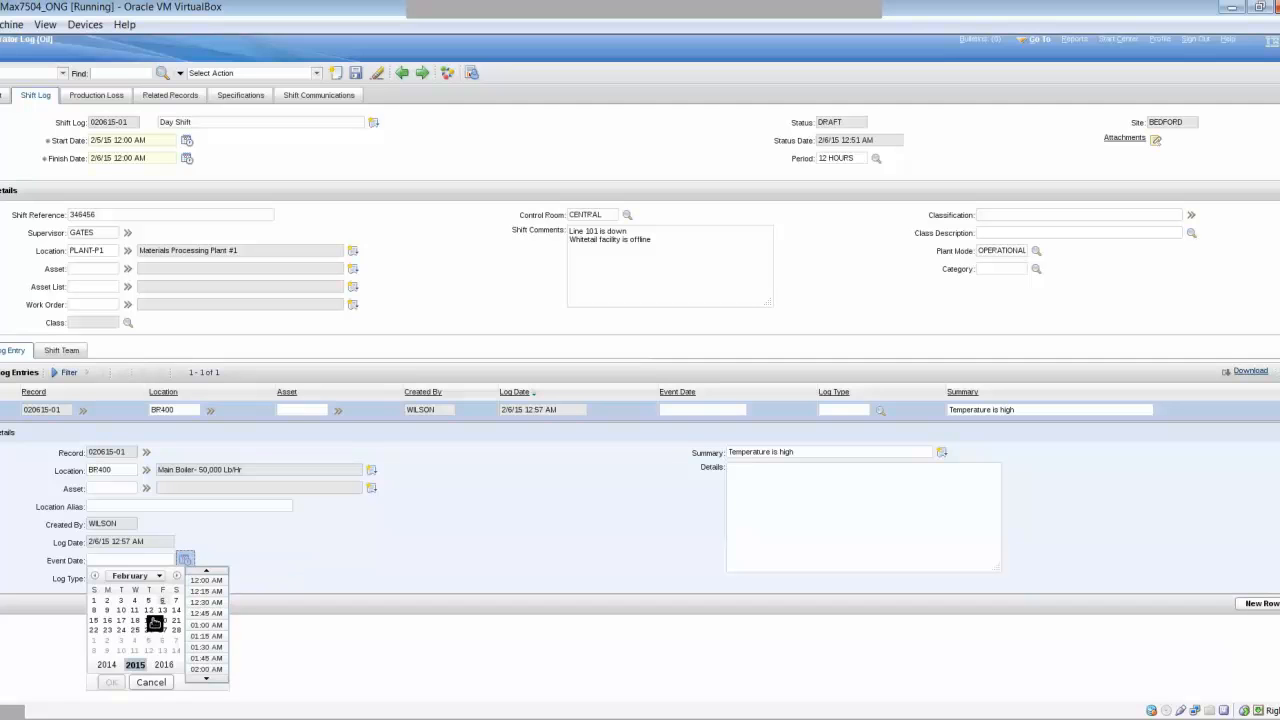
click(113, 680)
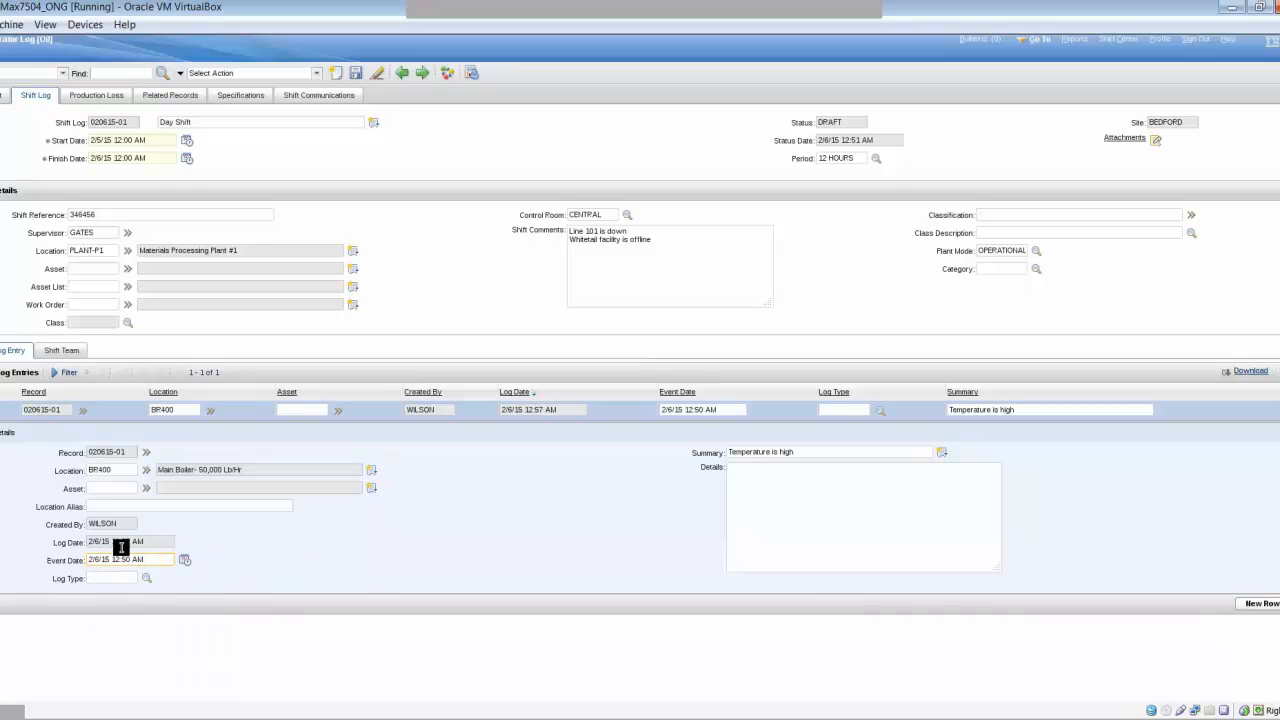
click(117, 559)
key(Delete)
text(1)
key(Tab)
- Set the entry's log type to OPERATOR ROUND and add another log entry
click(148, 579)
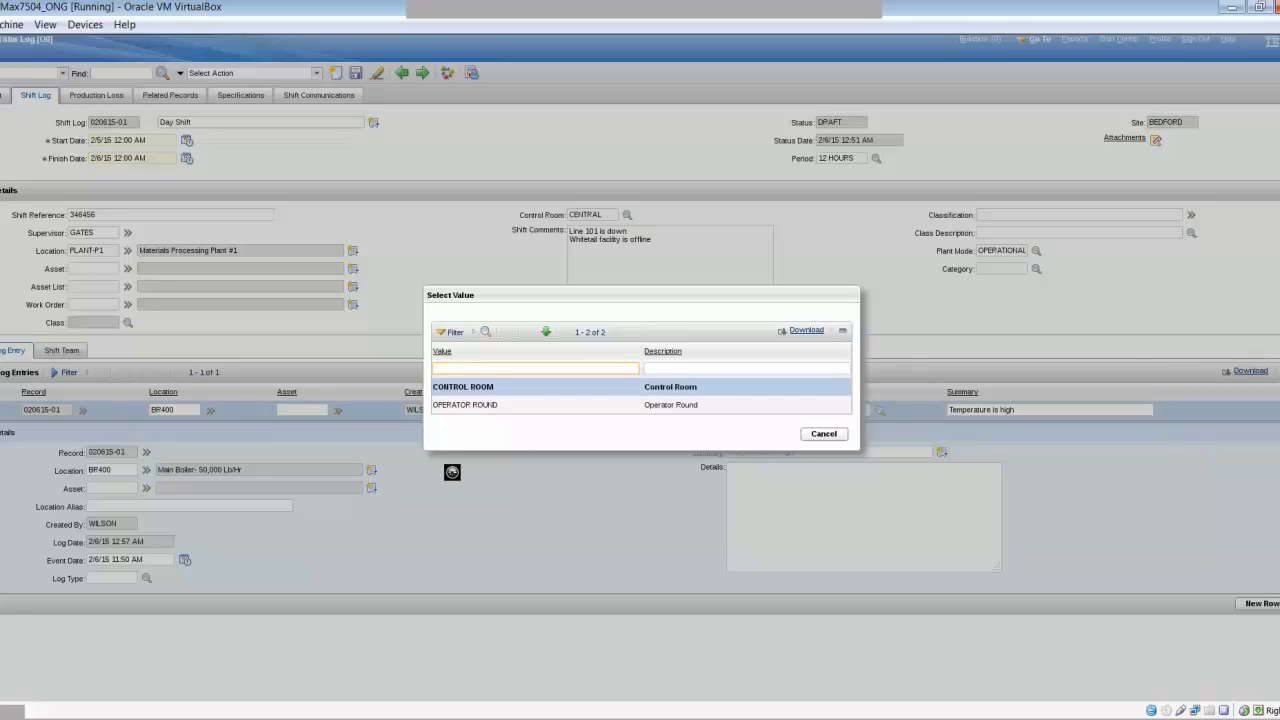
click(471, 404)
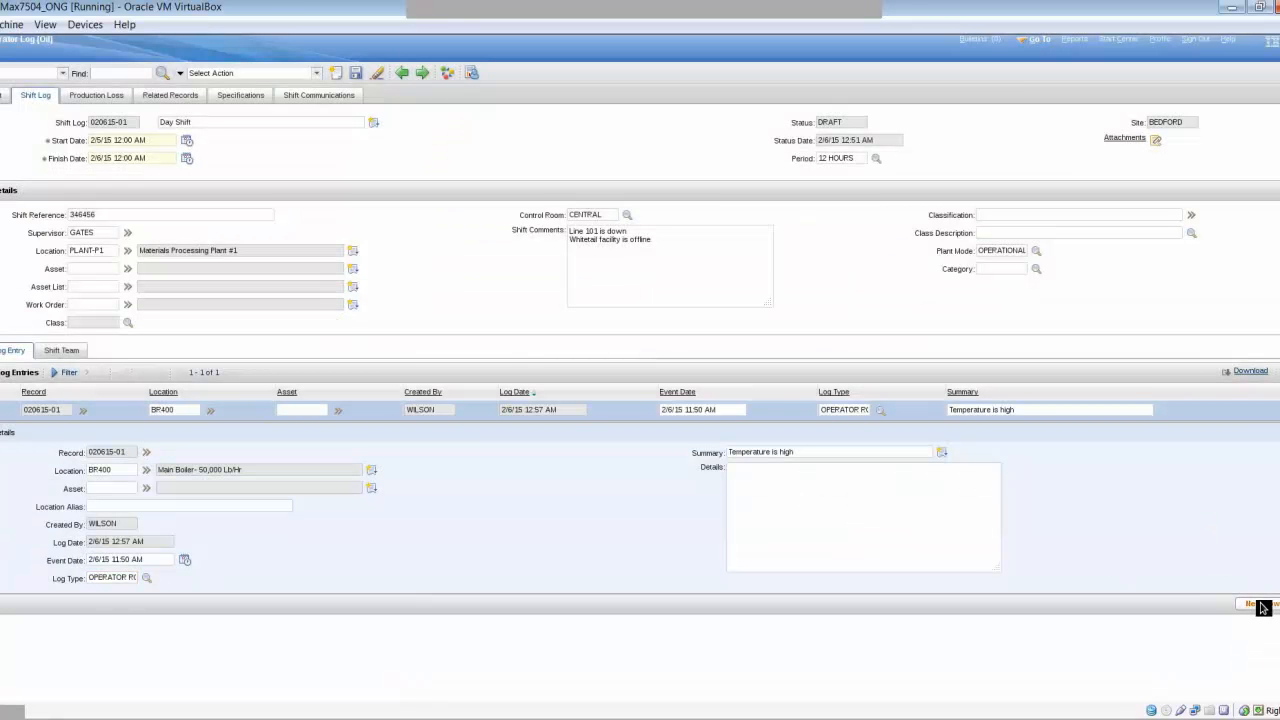
click(1257, 605)
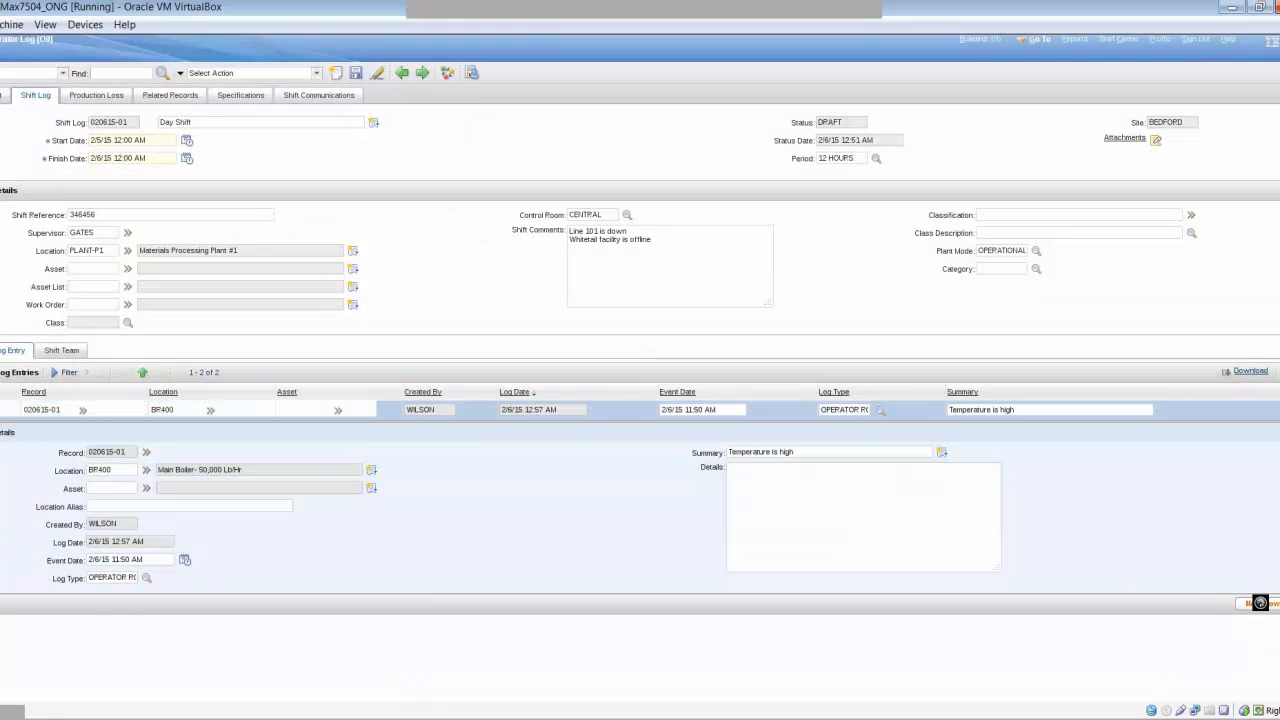
- Fill the second entry with asset 11340 and summary 'Low pressure alarm on Pump'
click(118, 511)
text(11)
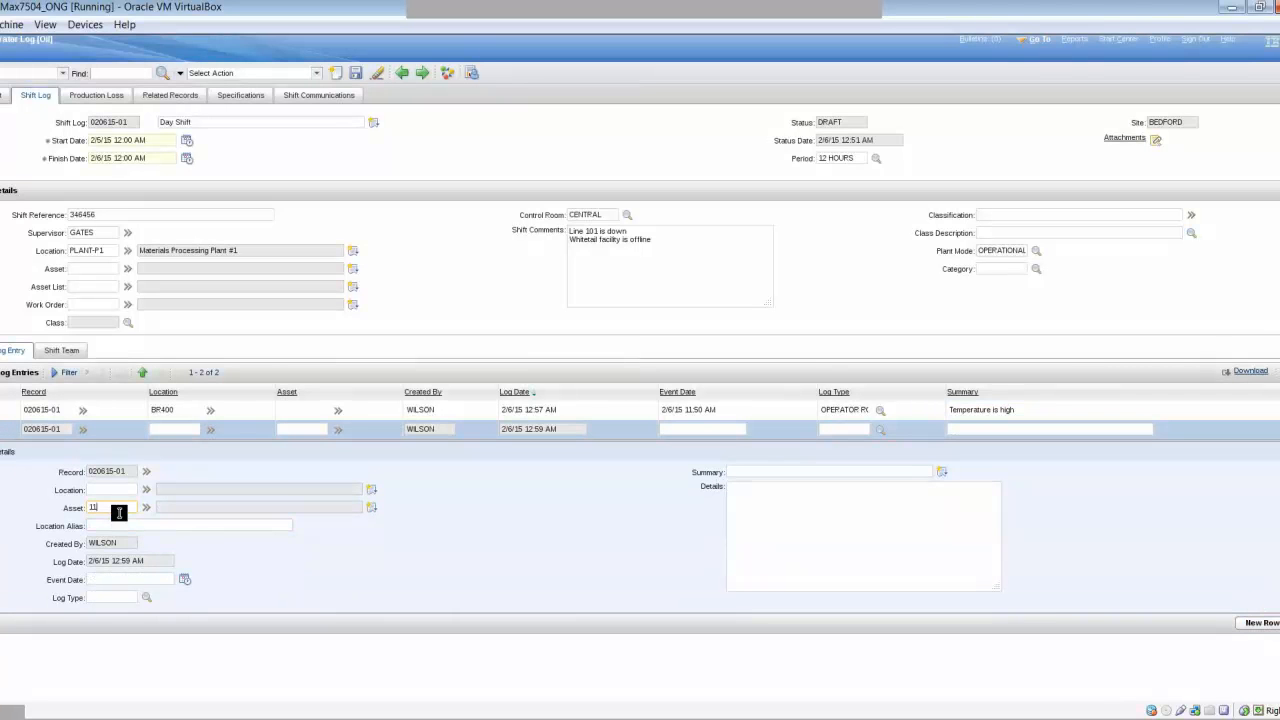
text(340)
key(Tab)
click(799, 473)
text(L)
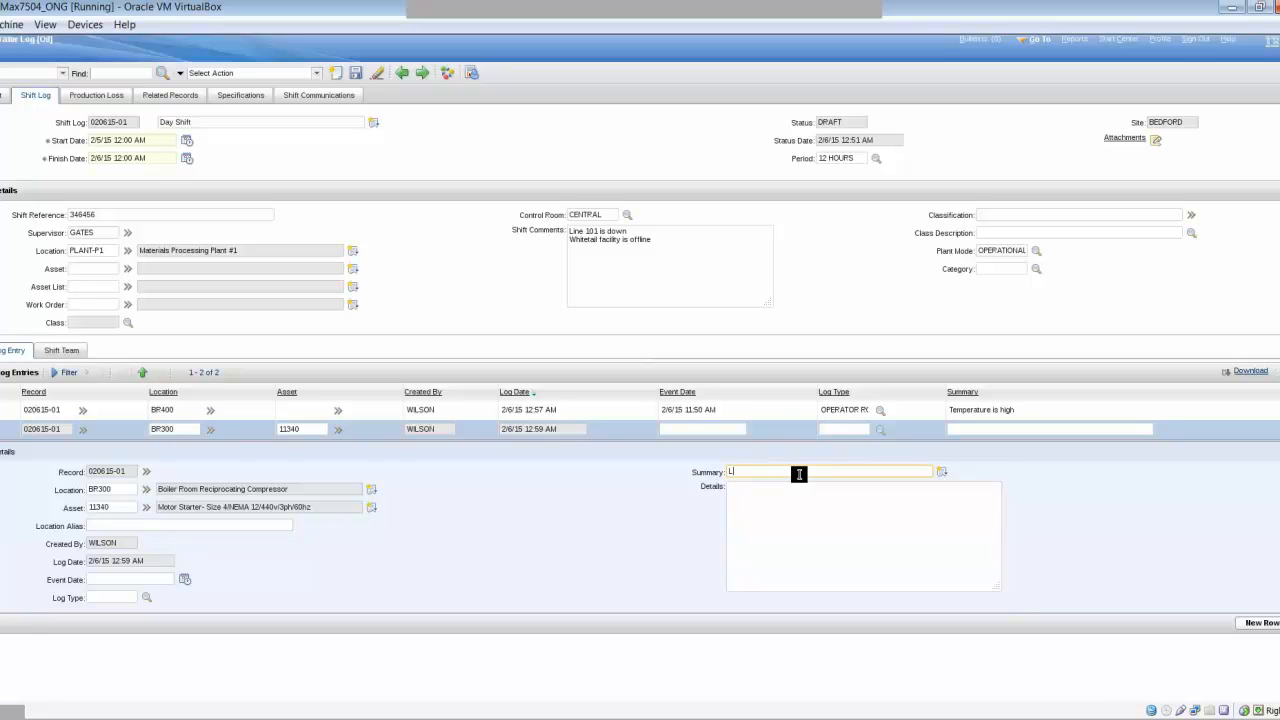
text(ow pressure alw)
text(rm on Pump)
- Add a third entry summarised 'Communication Failure at facility'
click(1264, 623)
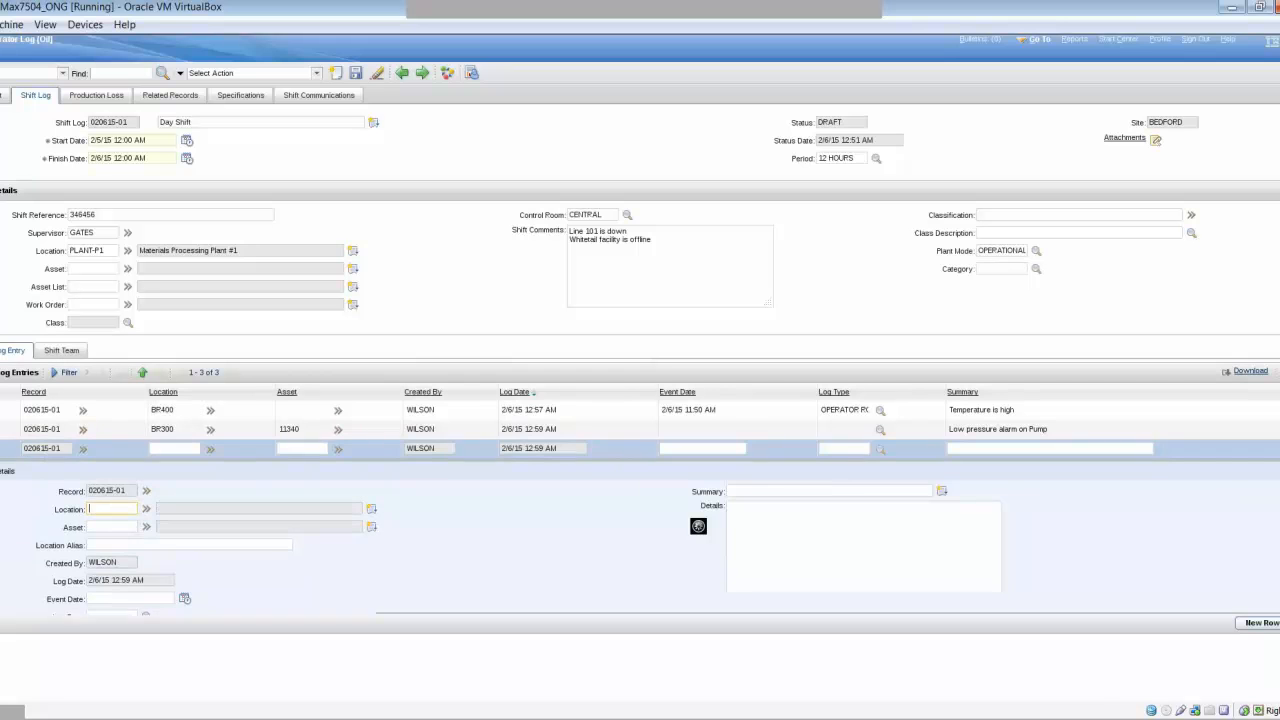
click(742, 490)
text(Communication )
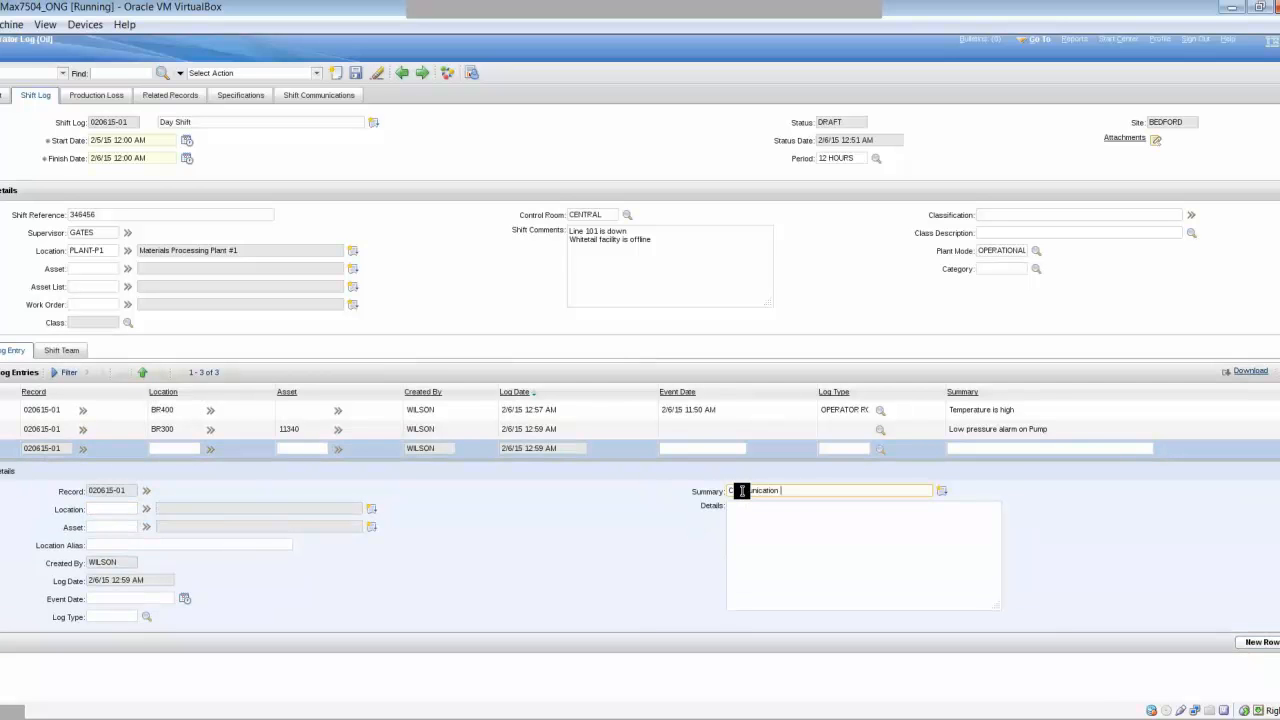
text(Failure at facility)
click(1202, 587)
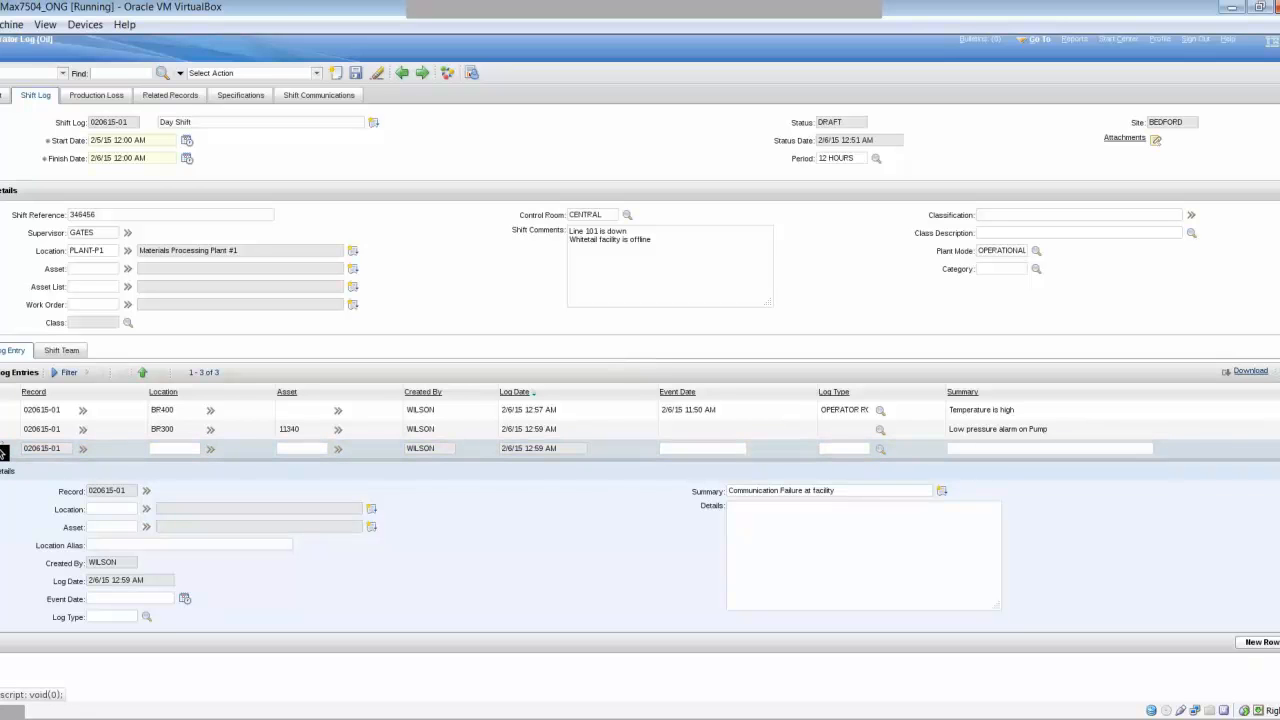
- Save the shift log with its three entries and select the communication failure entry
click(3, 450)
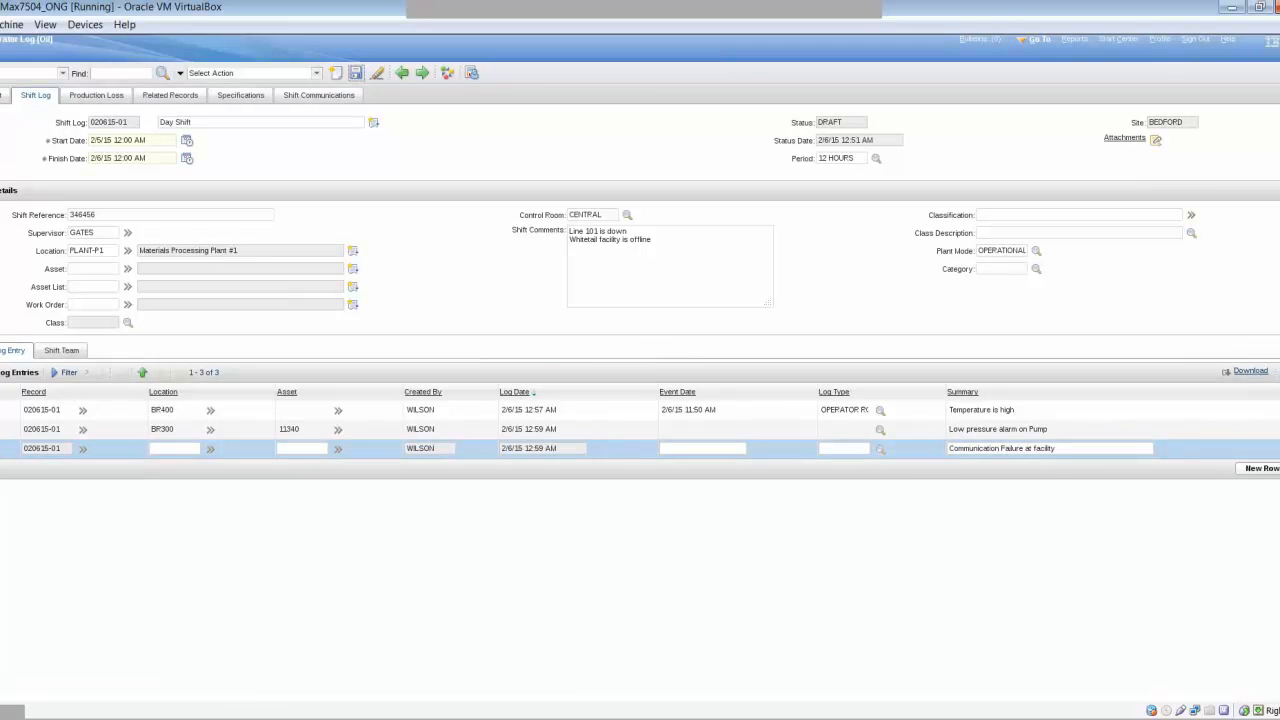
click(356, 73)
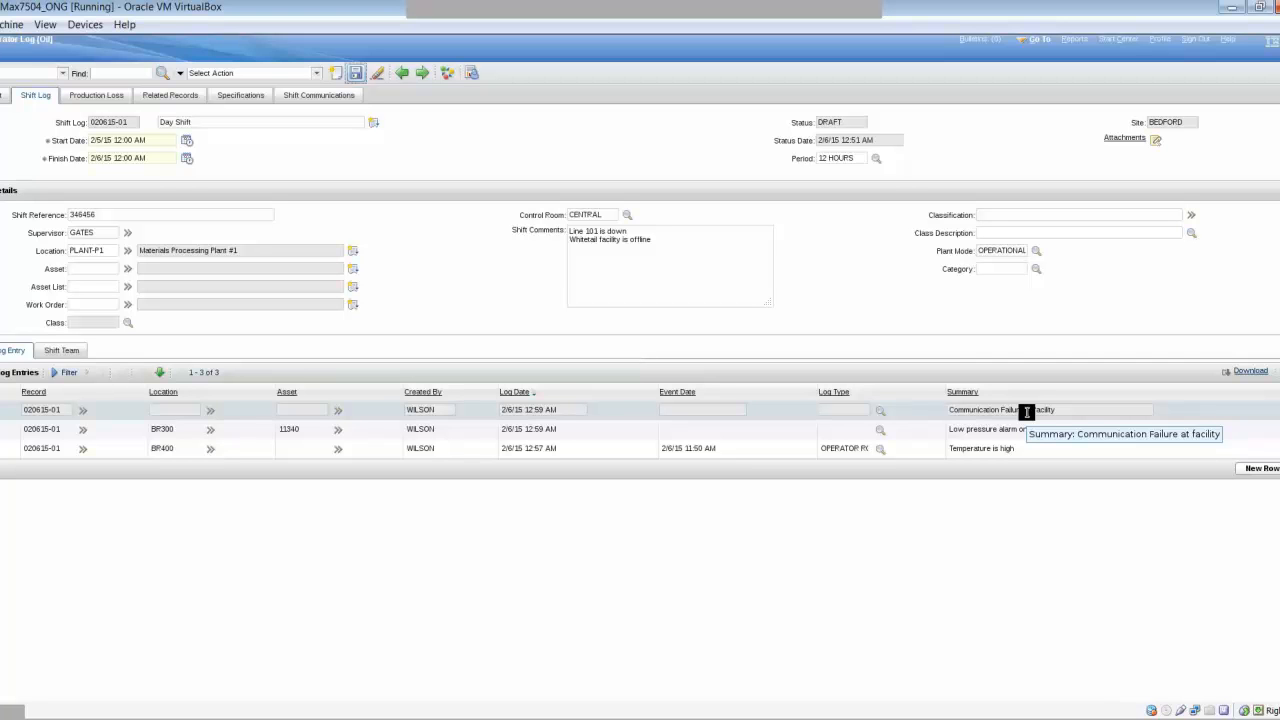
click(1026, 412)
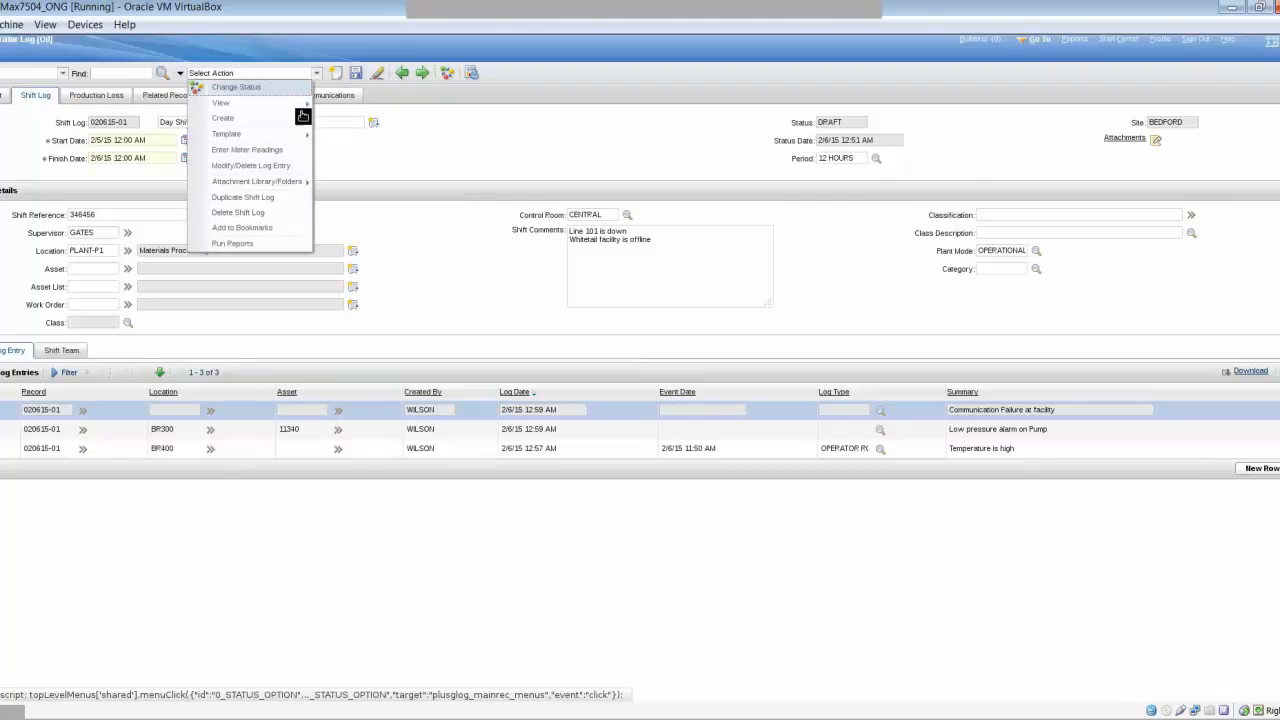
- Bring up the Select Action menu's Create submenu
mouse_move(270, 178)
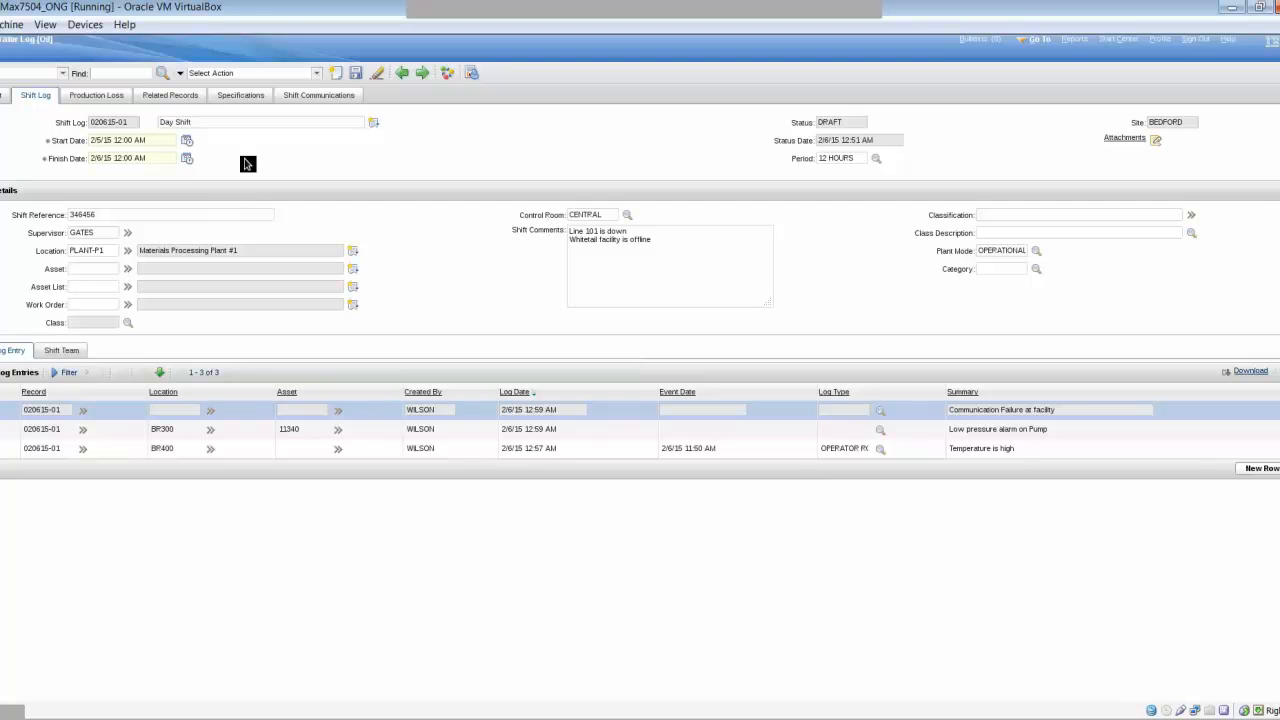
click(288, 77)
click(288, 75)
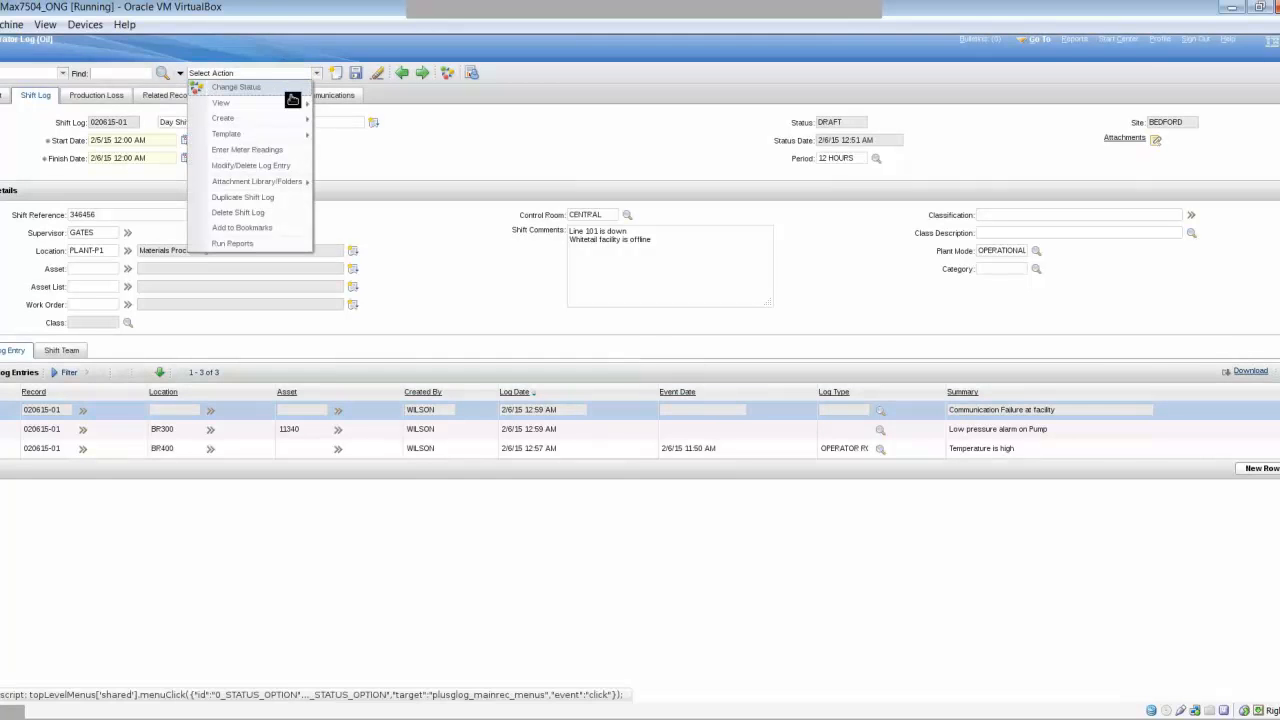
mouse_move(295, 120)
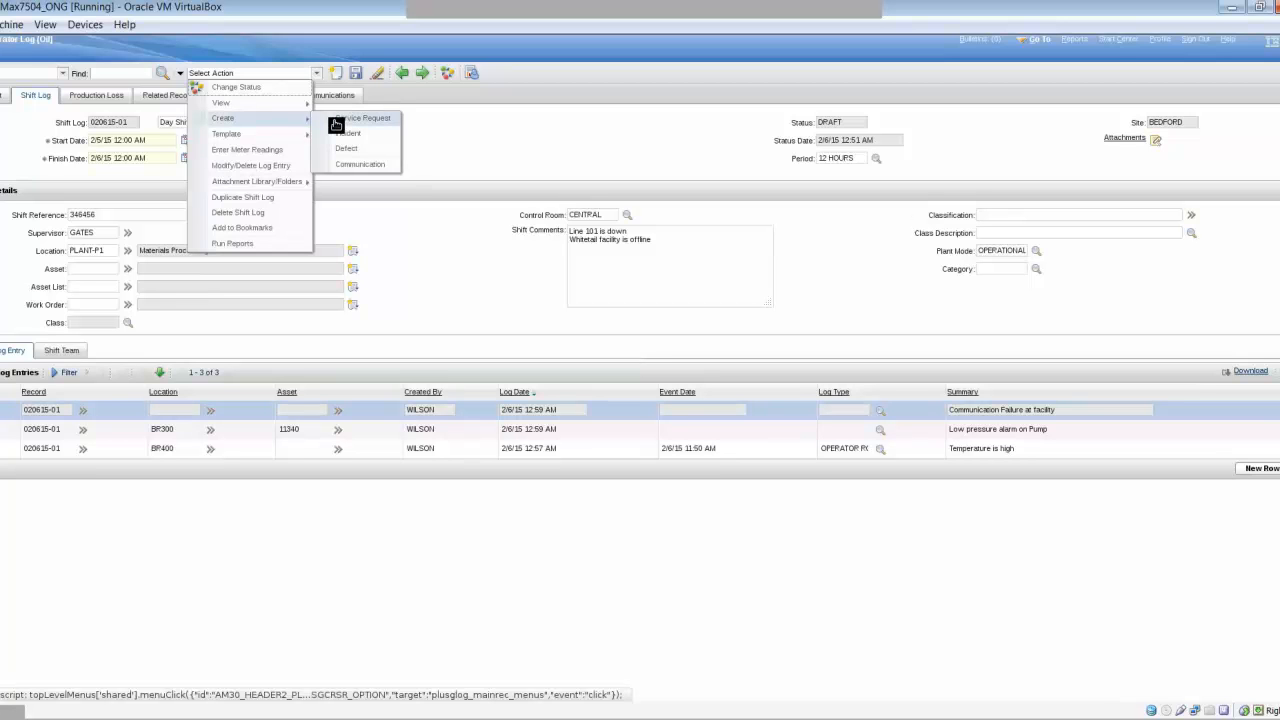
- Create a service request summarised 'low pressure on P101' with details 'Alarms shows low output pressure'
click(336, 125)
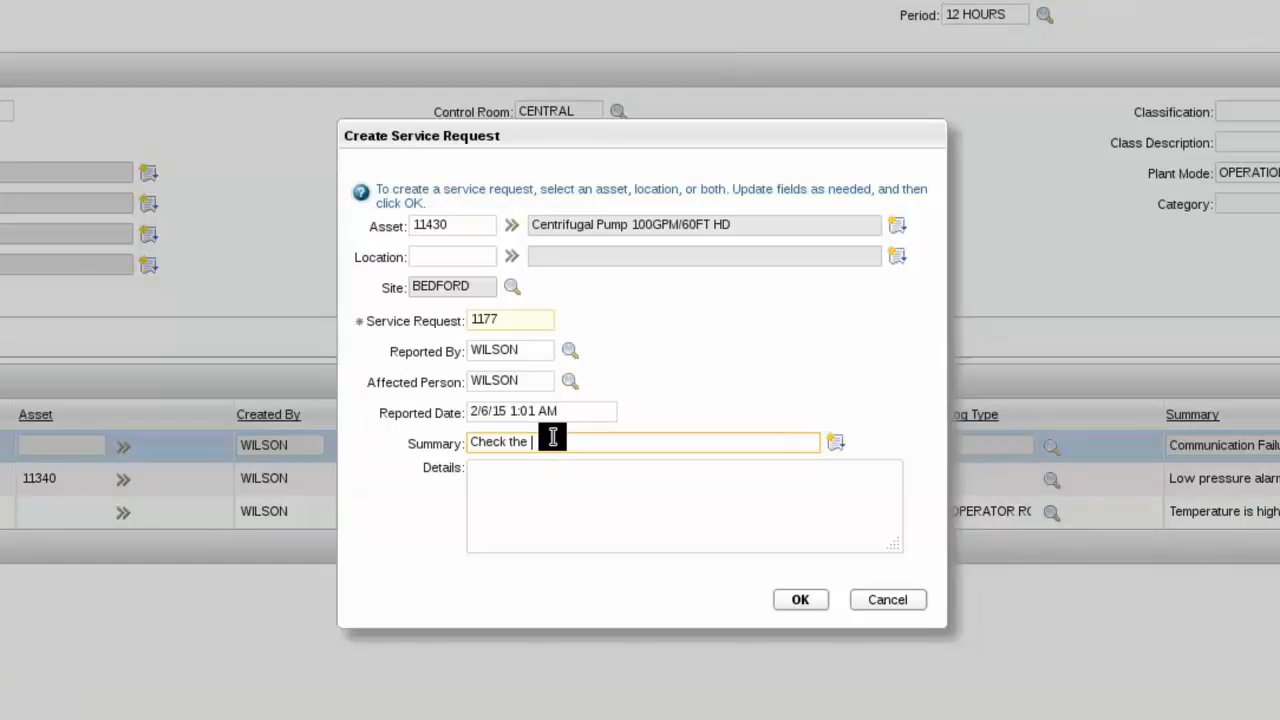
text(low pressure on P101)
key(Tab)
text(Alarm)
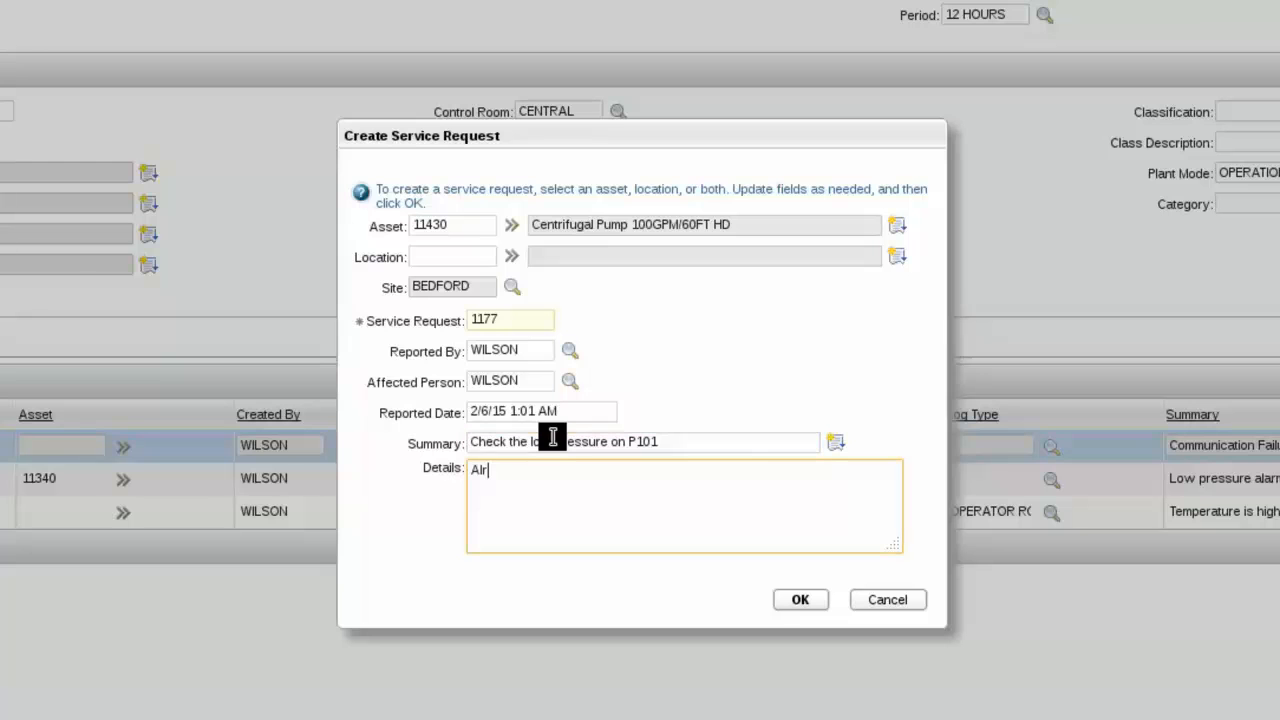
text(s shows low output pressure)
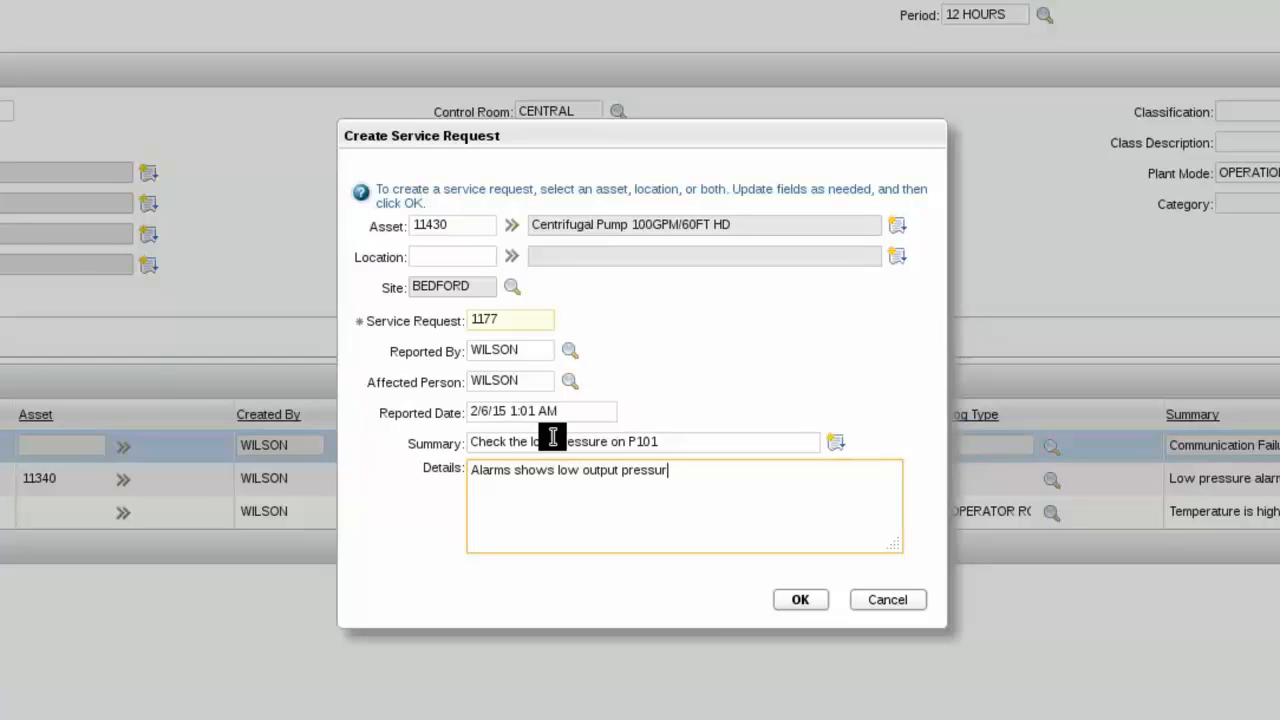
click(806, 600)
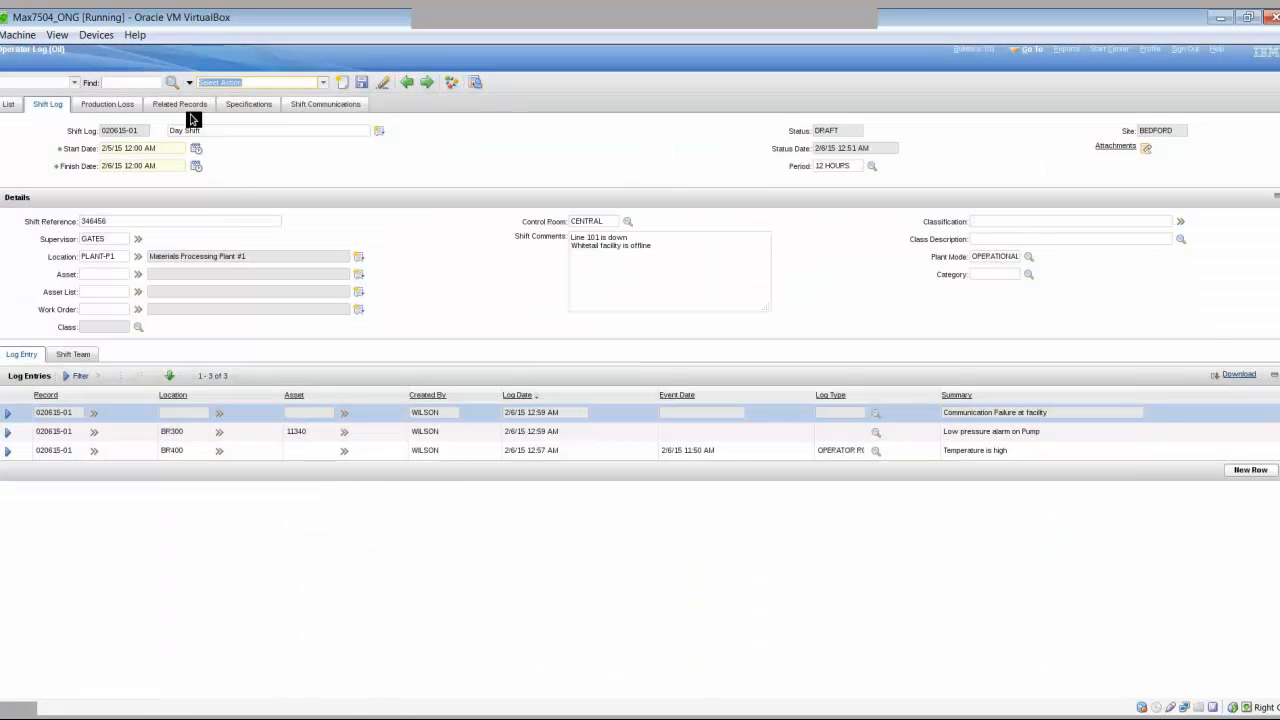
- Check the Related Records tab, where ticket 1177 (SR, NEW) is listed as a FOLLOWUP
click(186, 106)
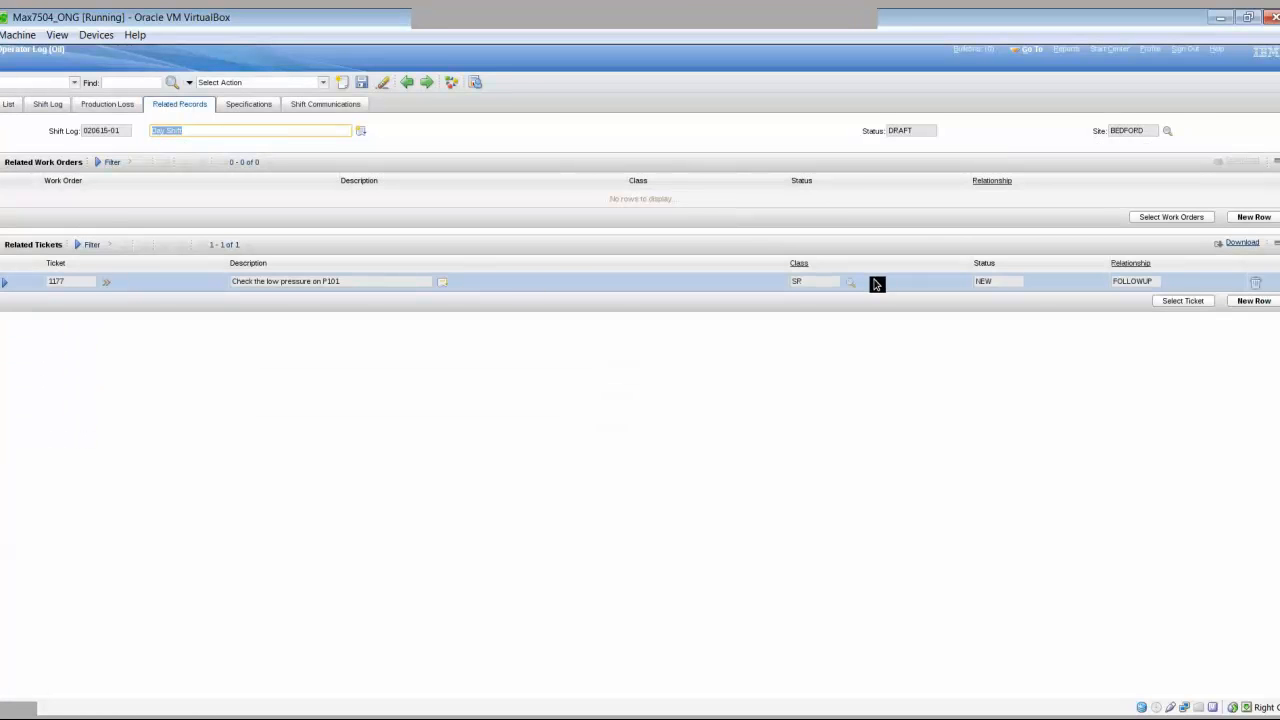
click(8, 285)
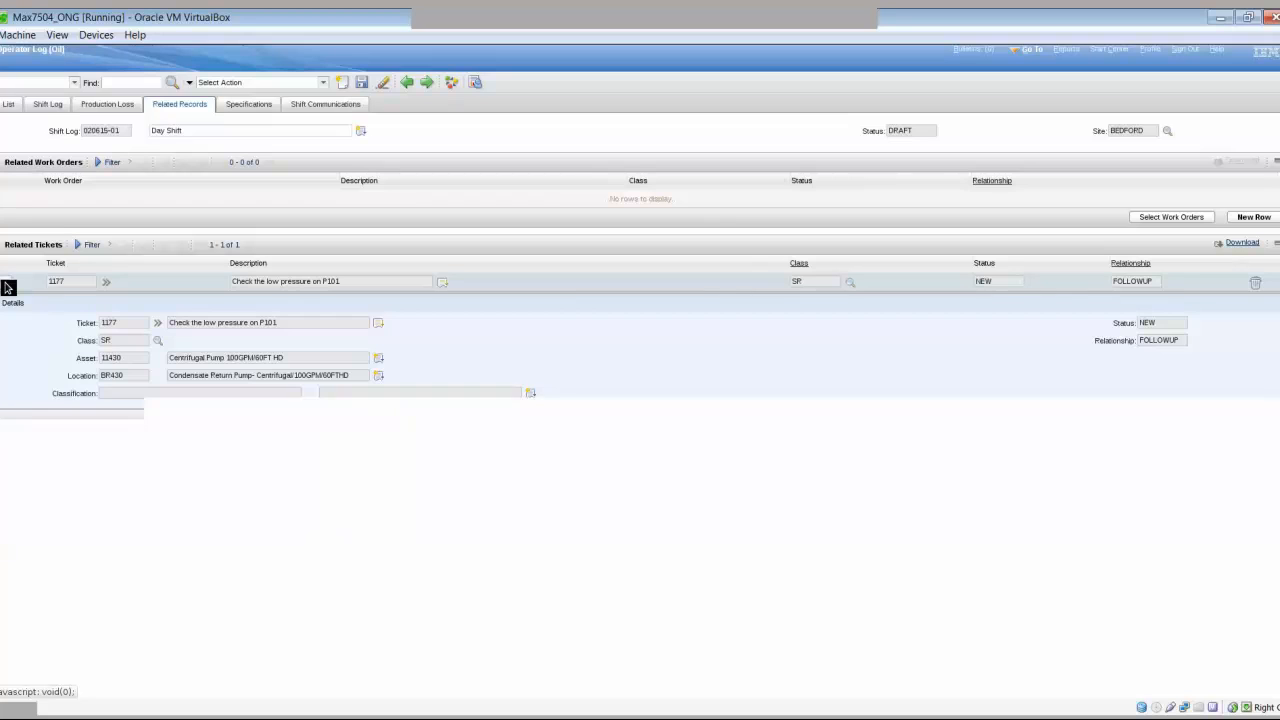
click(8, 285)
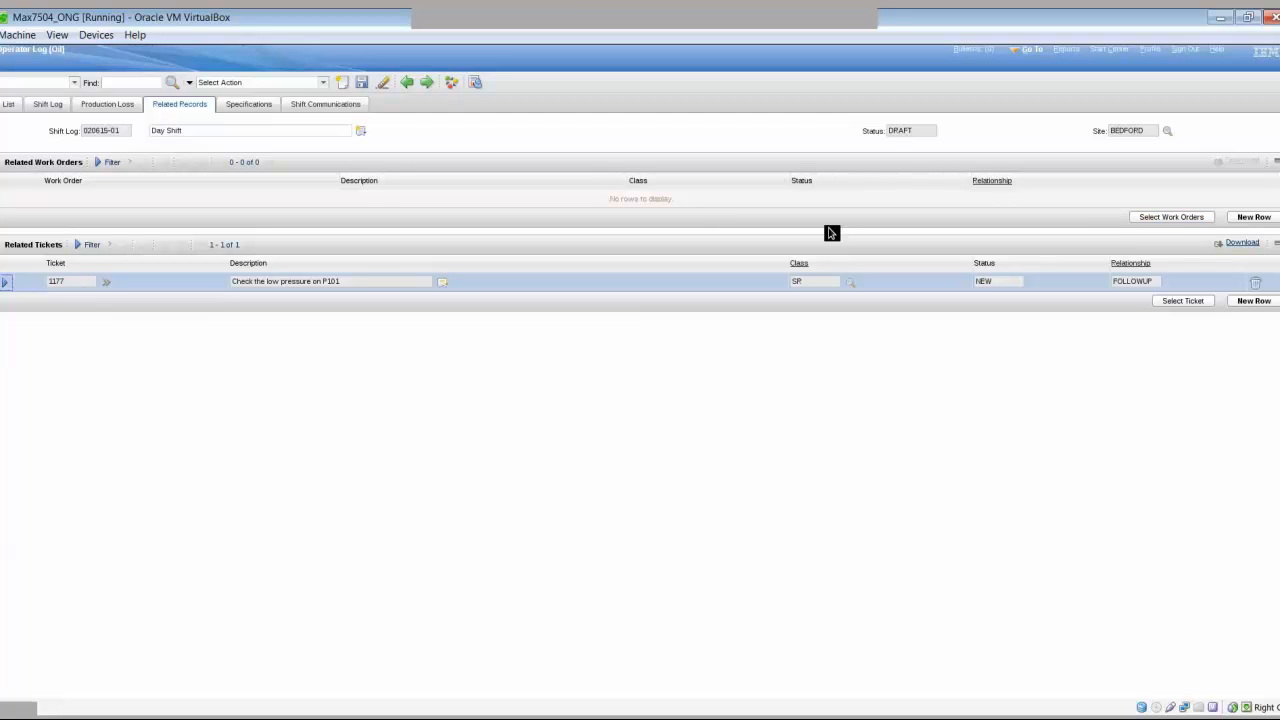
- Link work order 1298 'Condensate Return Pump Stopped' and return to the Shift Log tab
click(1164, 218)
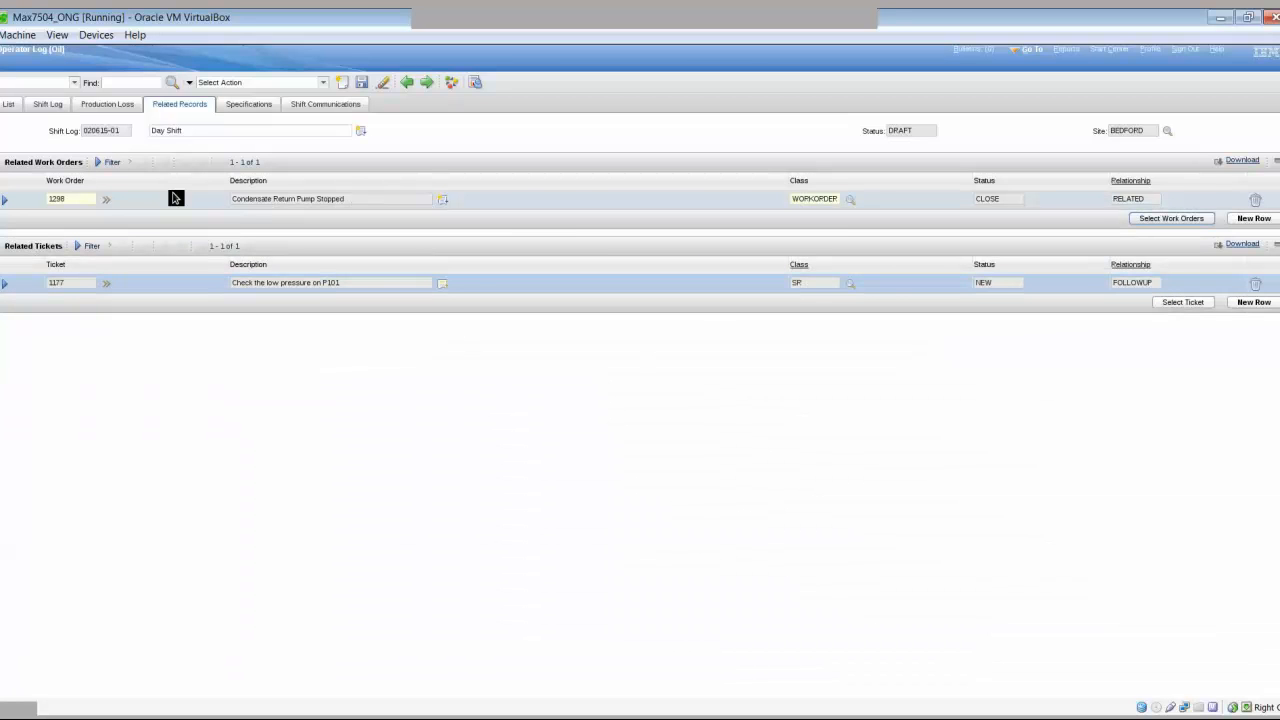
click(48, 105)
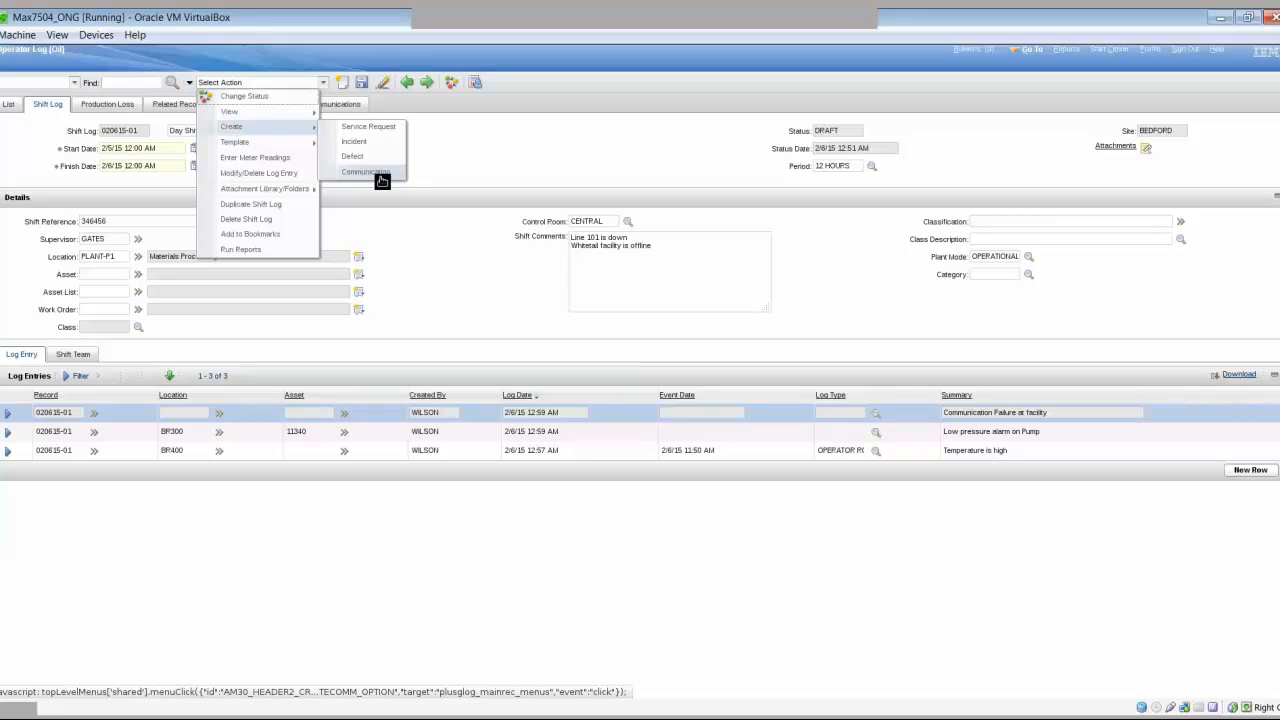
click(380, 175)
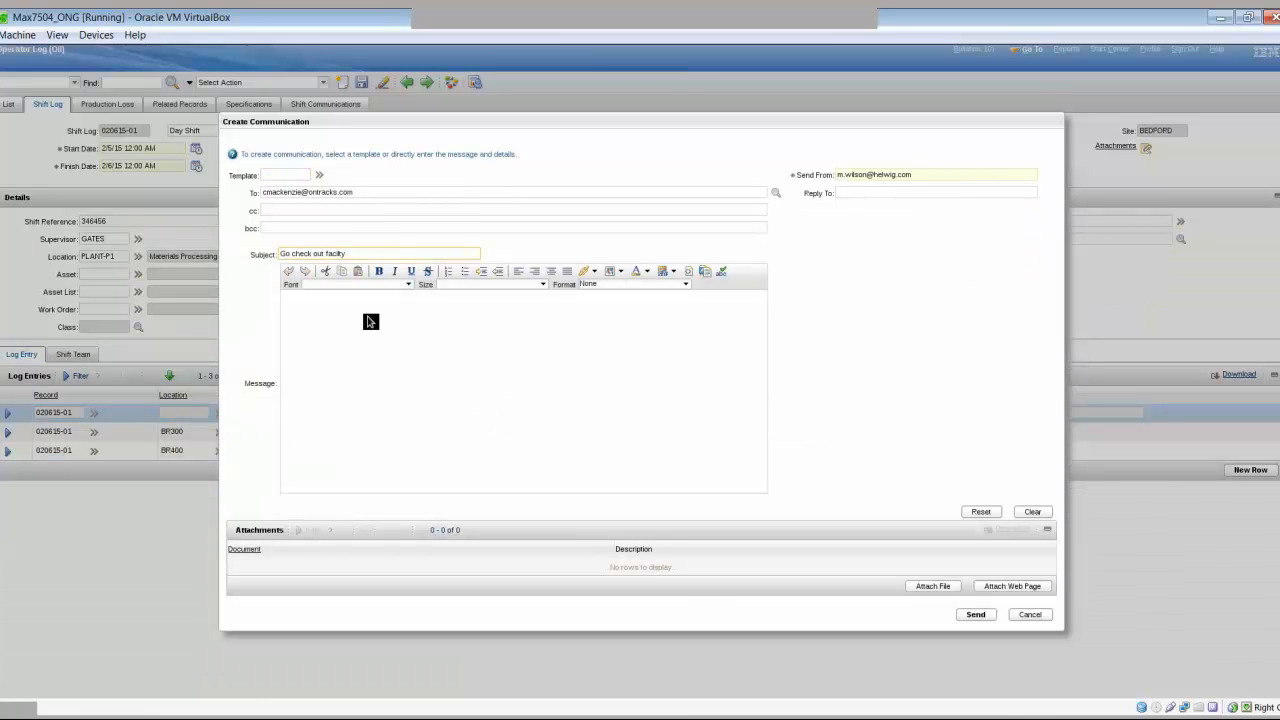
click(368, 320)
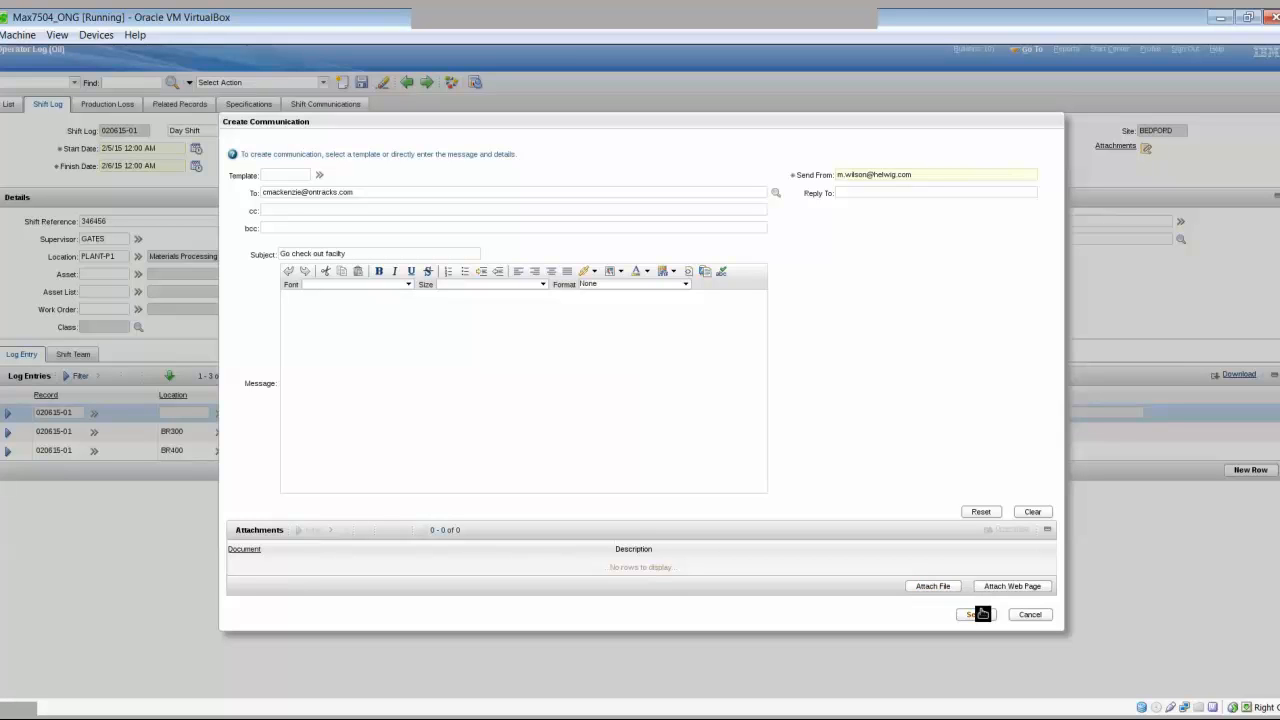
click(1031, 615)
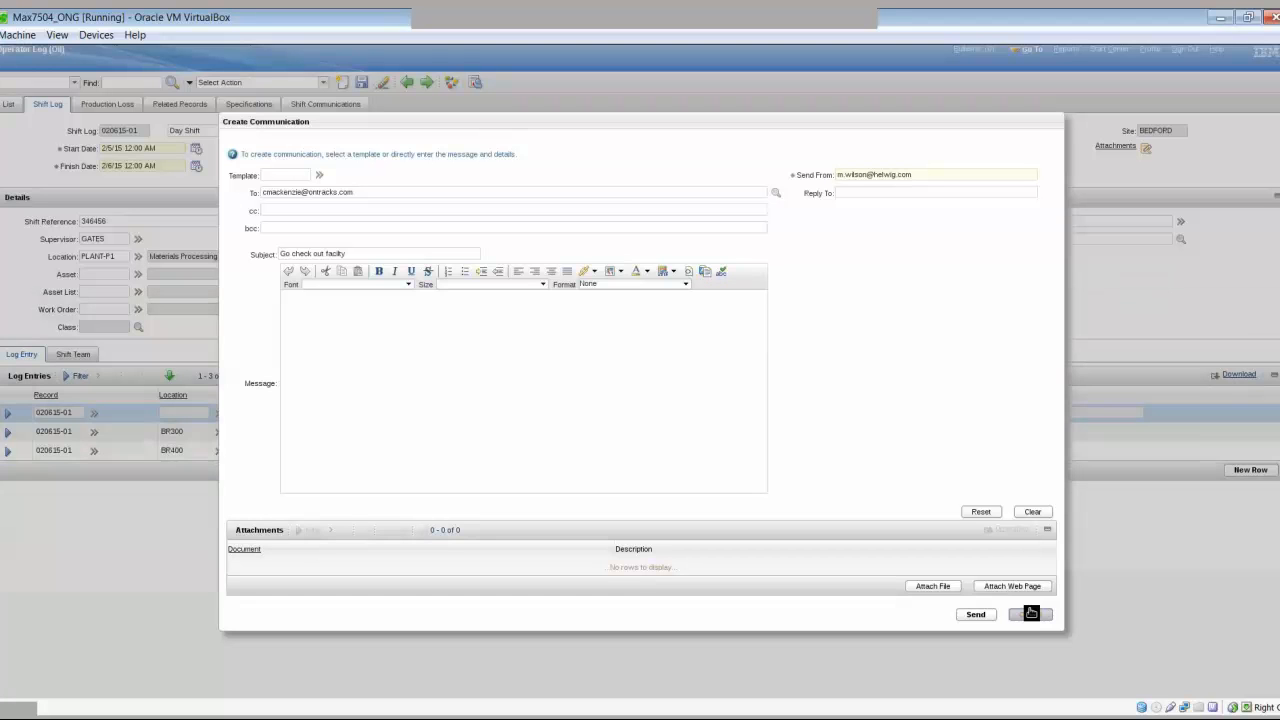
click(1031, 613)
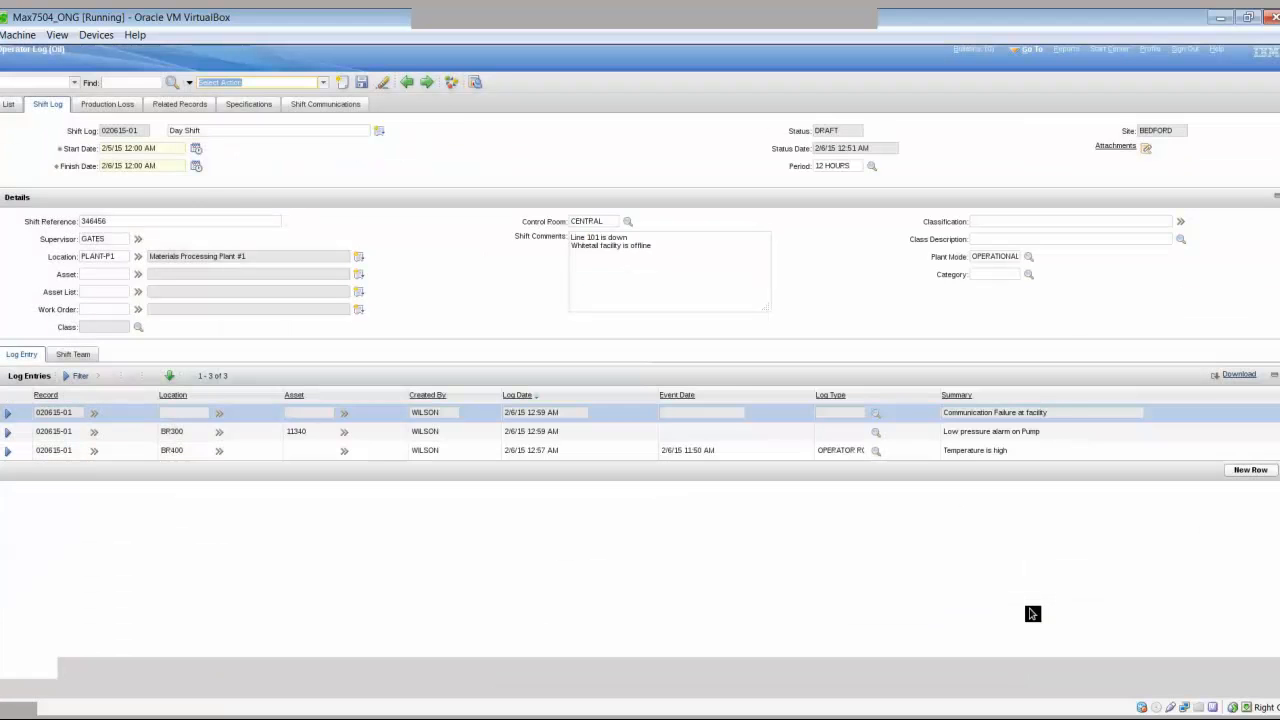
- Check Shift Communications is empty, then return to the log and open Select Action
click(358, 105)
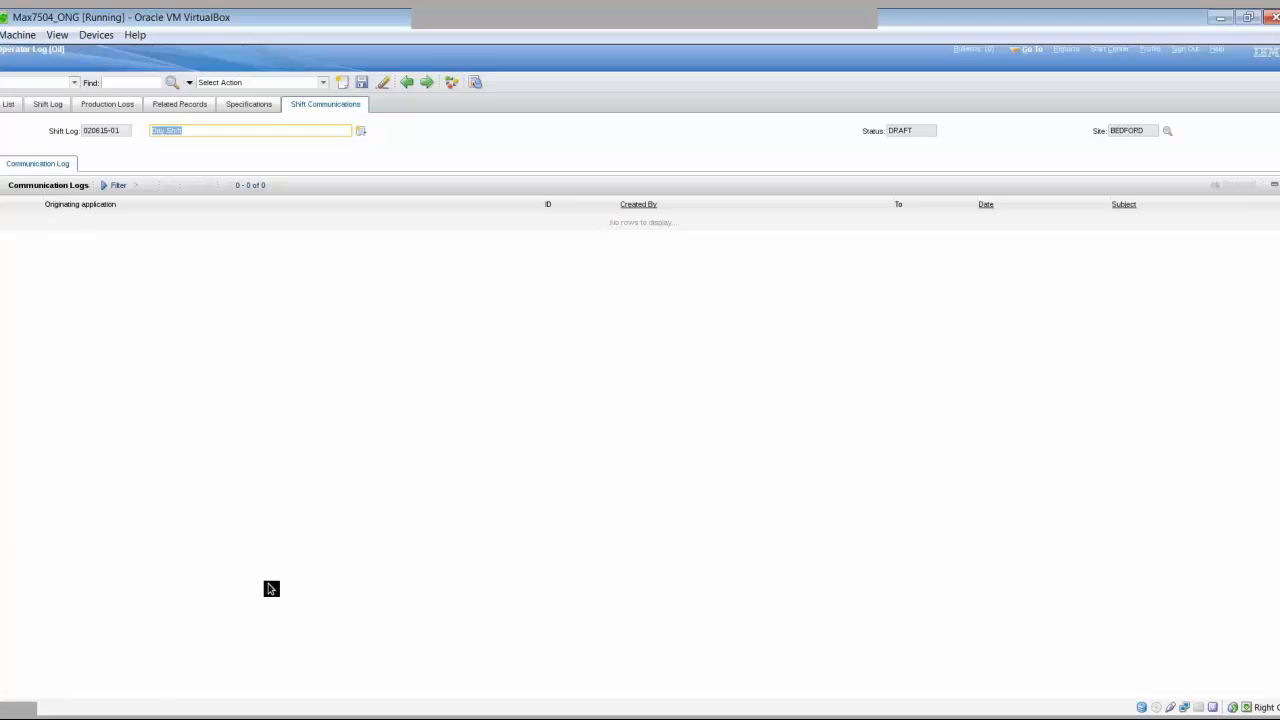
click(44, 104)
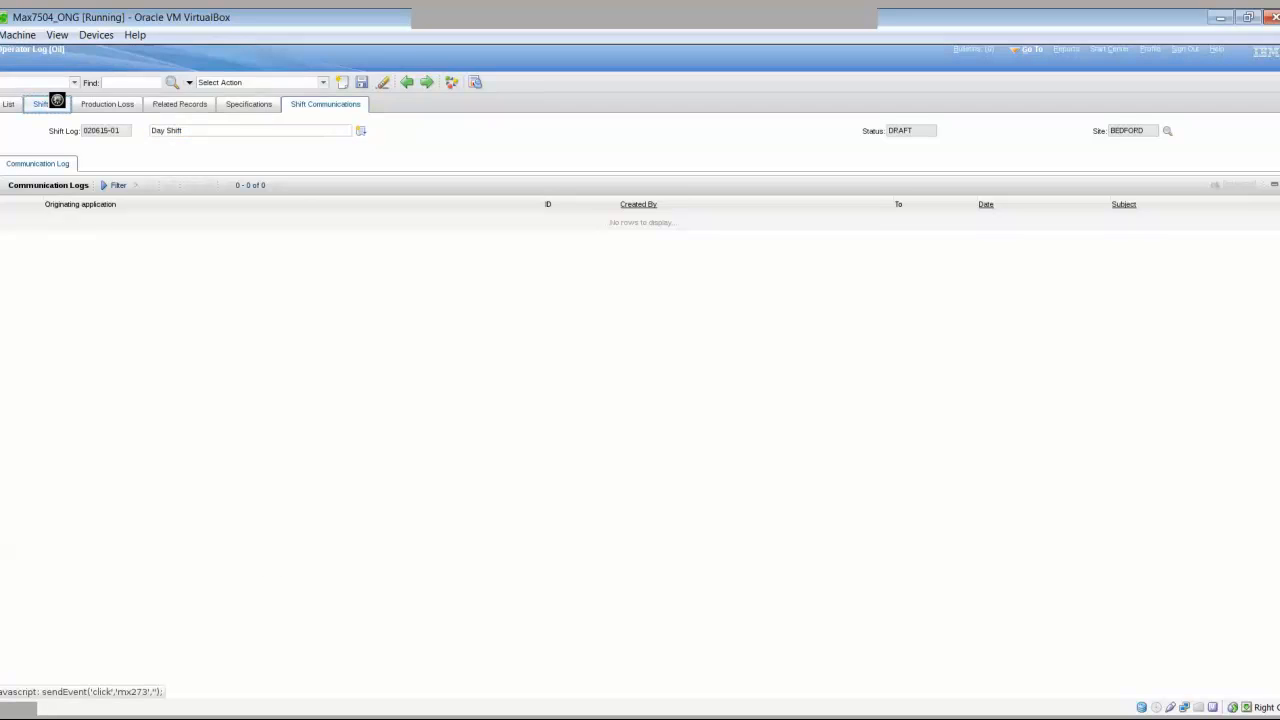
click(296, 82)
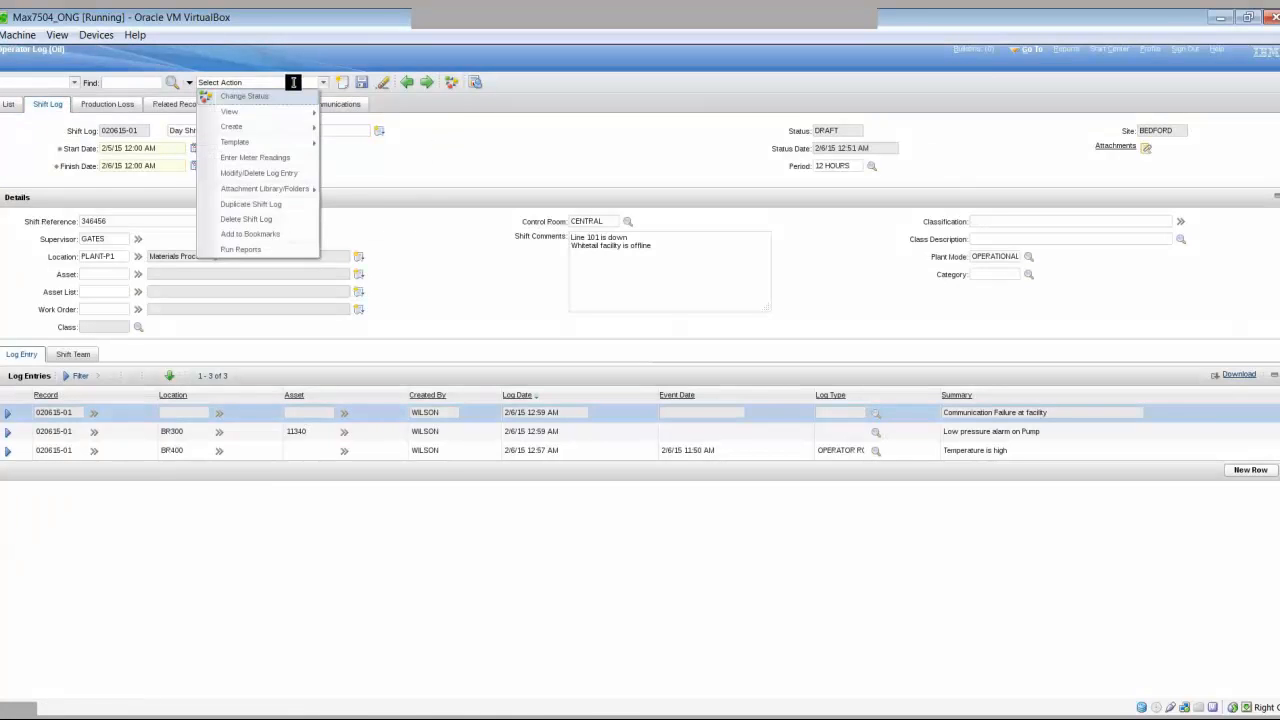
- Enter meter readings for asset 11430: 4400 on the pressure gauge, 5500 on RUNHOURS
click(240, 158)
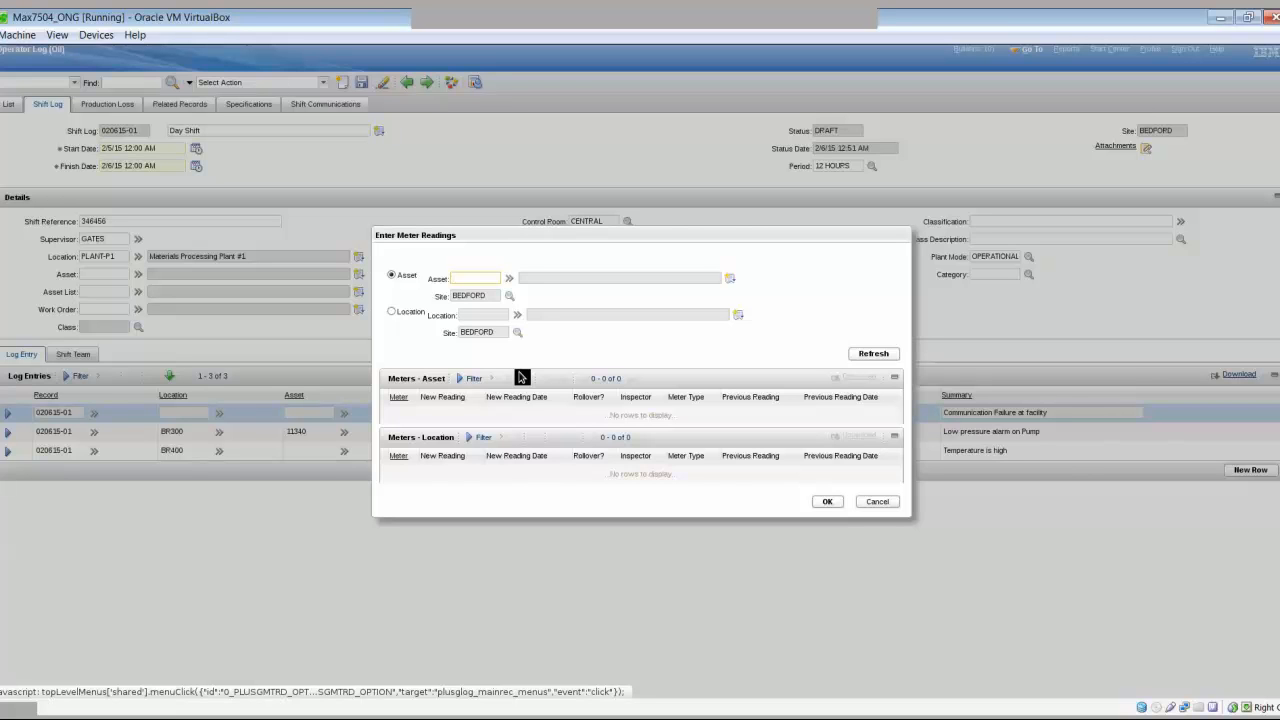
text(11430)
click(876, 361)
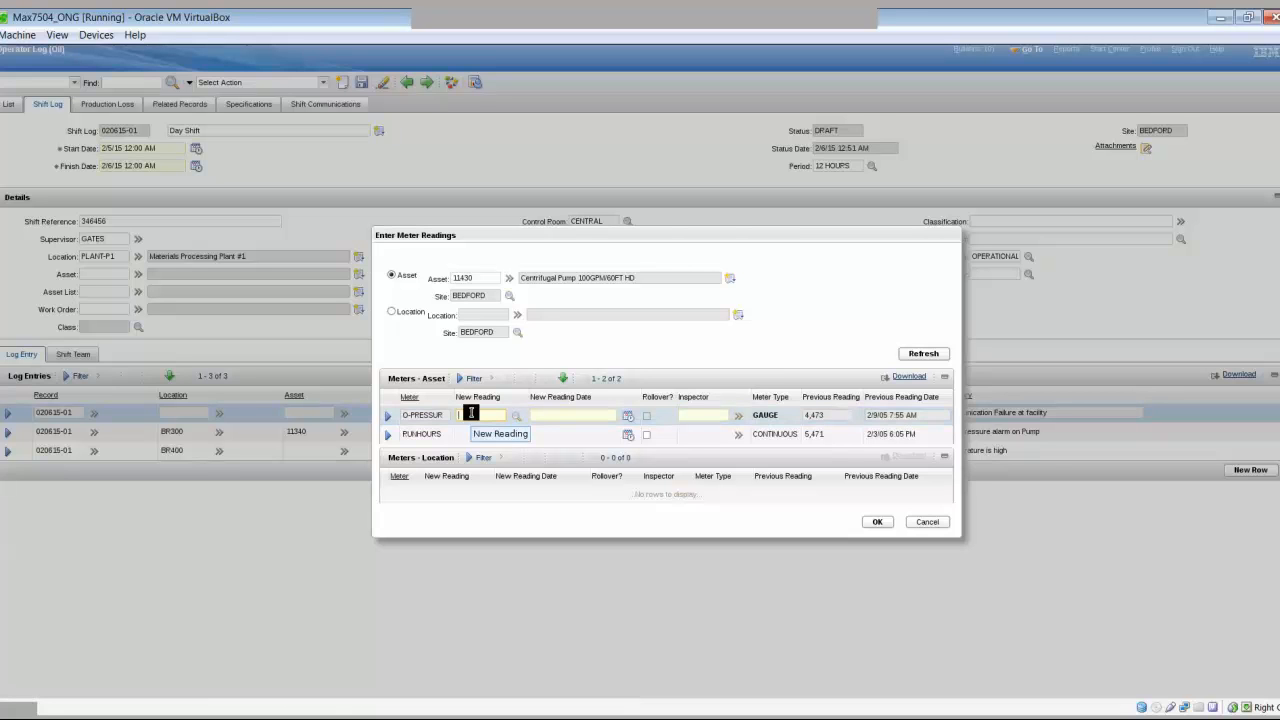
text(4400)
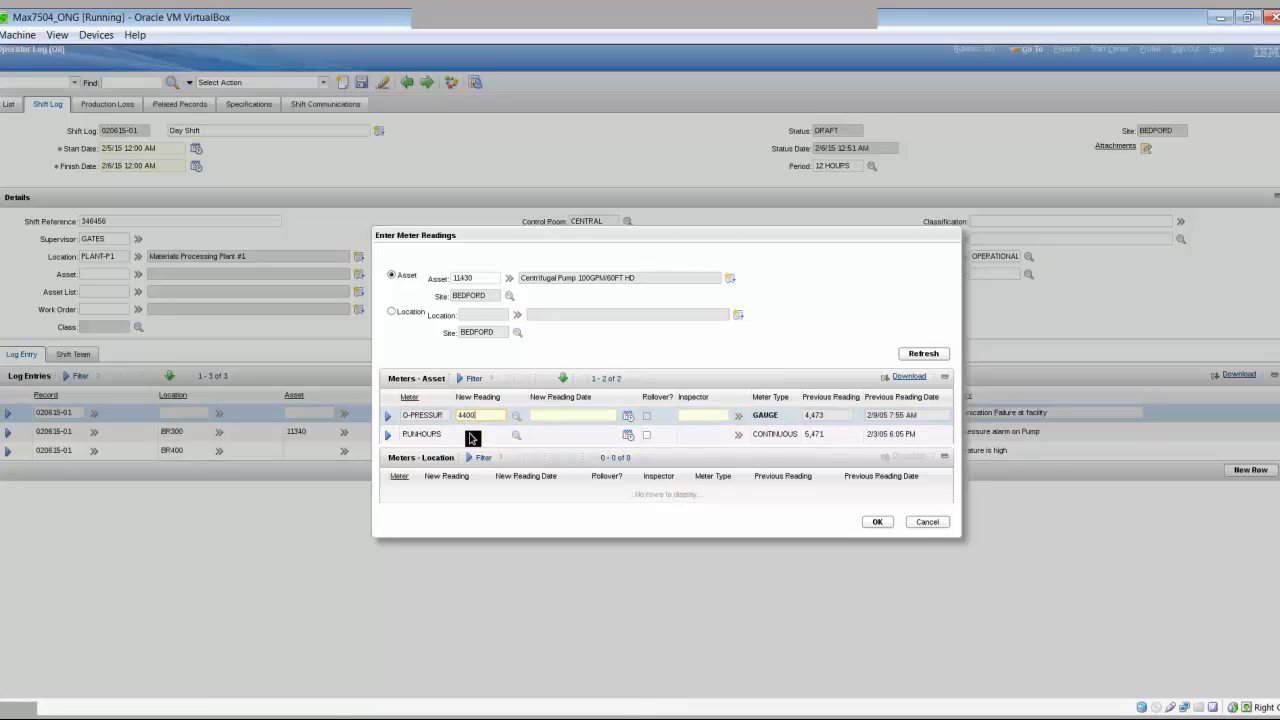
click(470, 438)
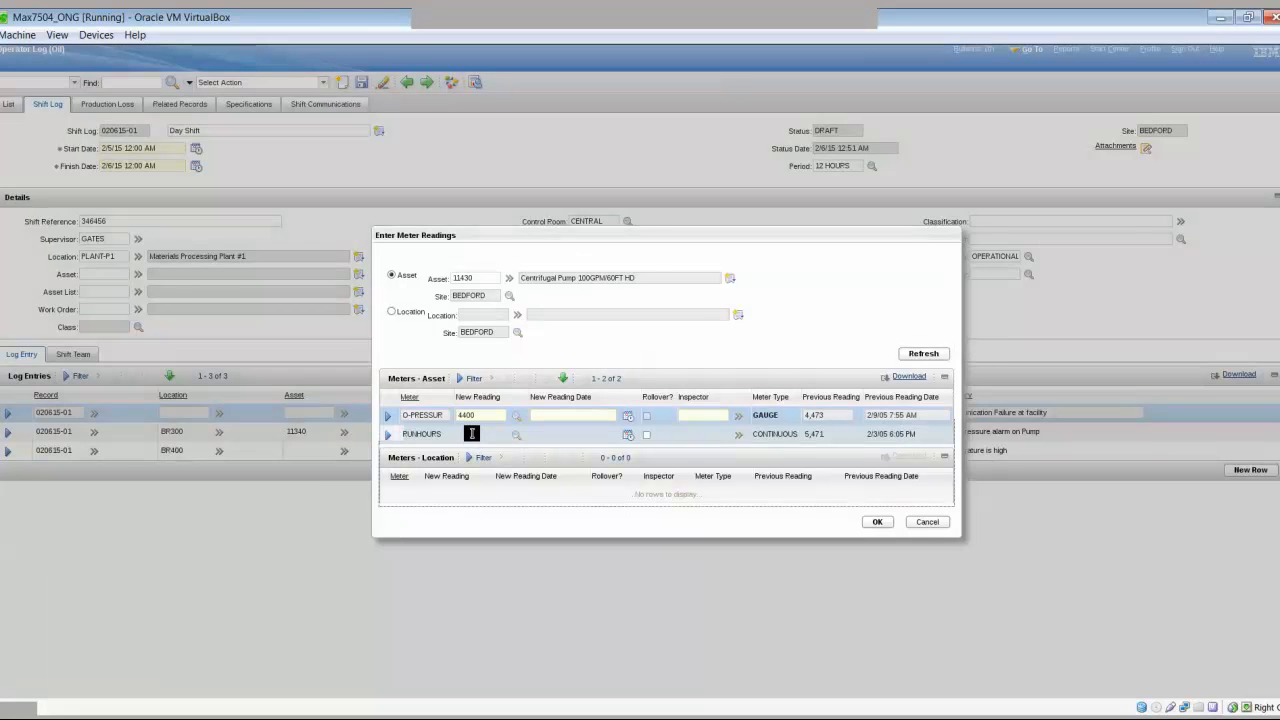
click(471, 433)
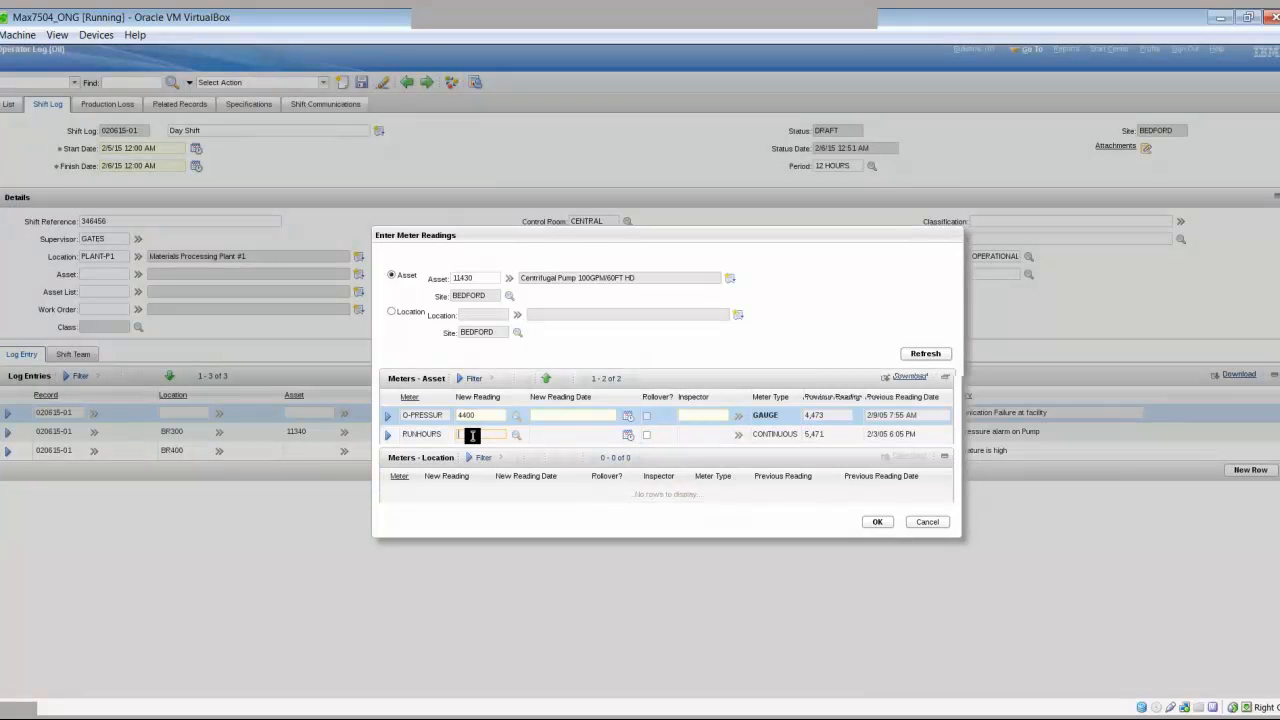
text(5500)
key(Tab)
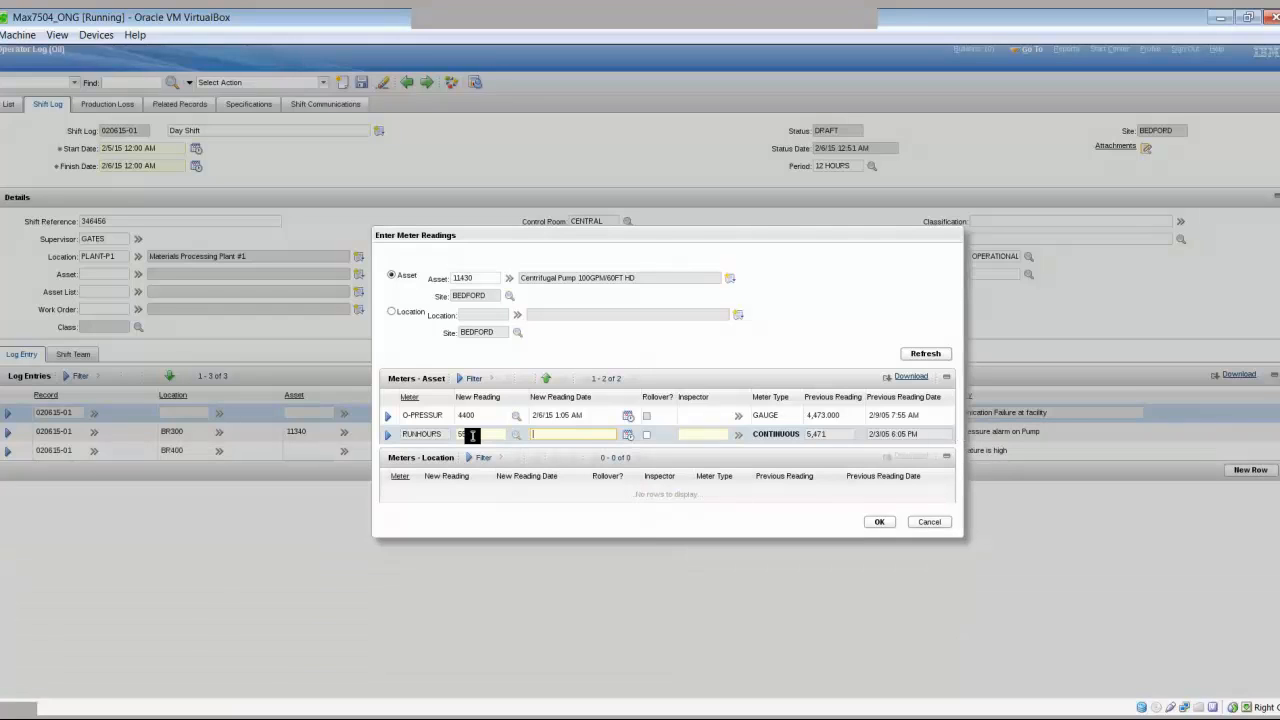
click(880, 521)
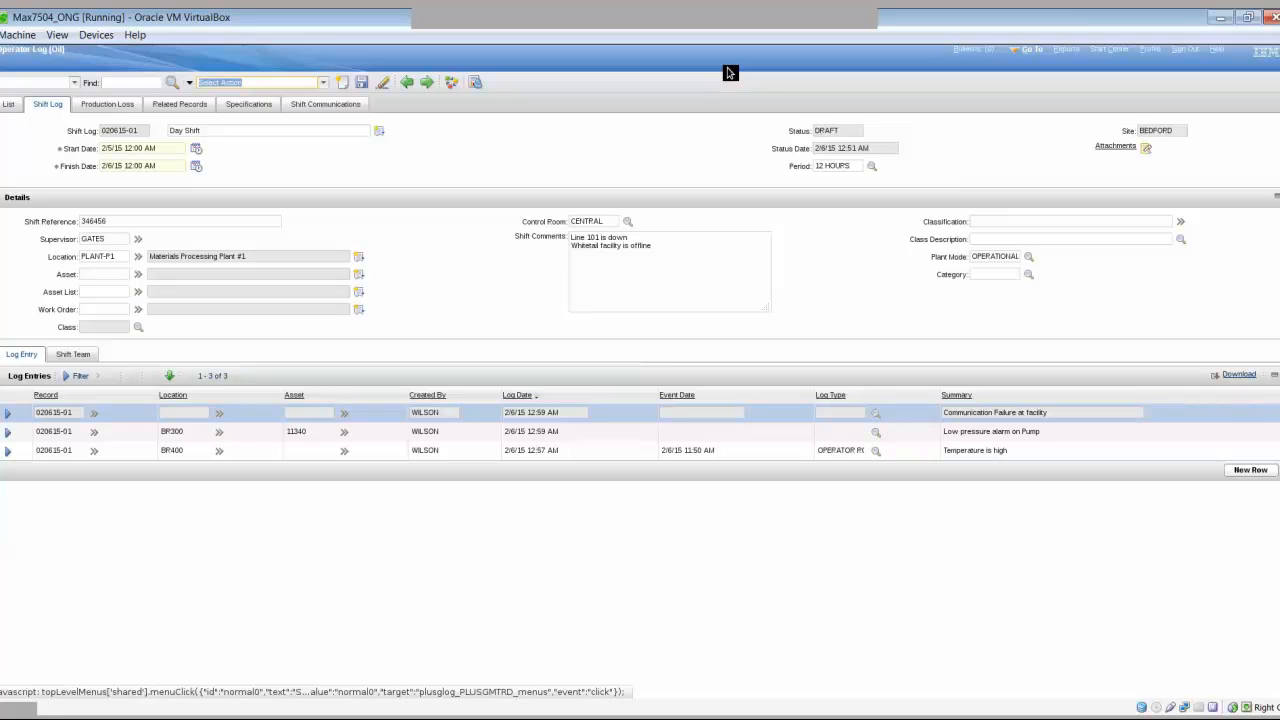
click(308, 84)
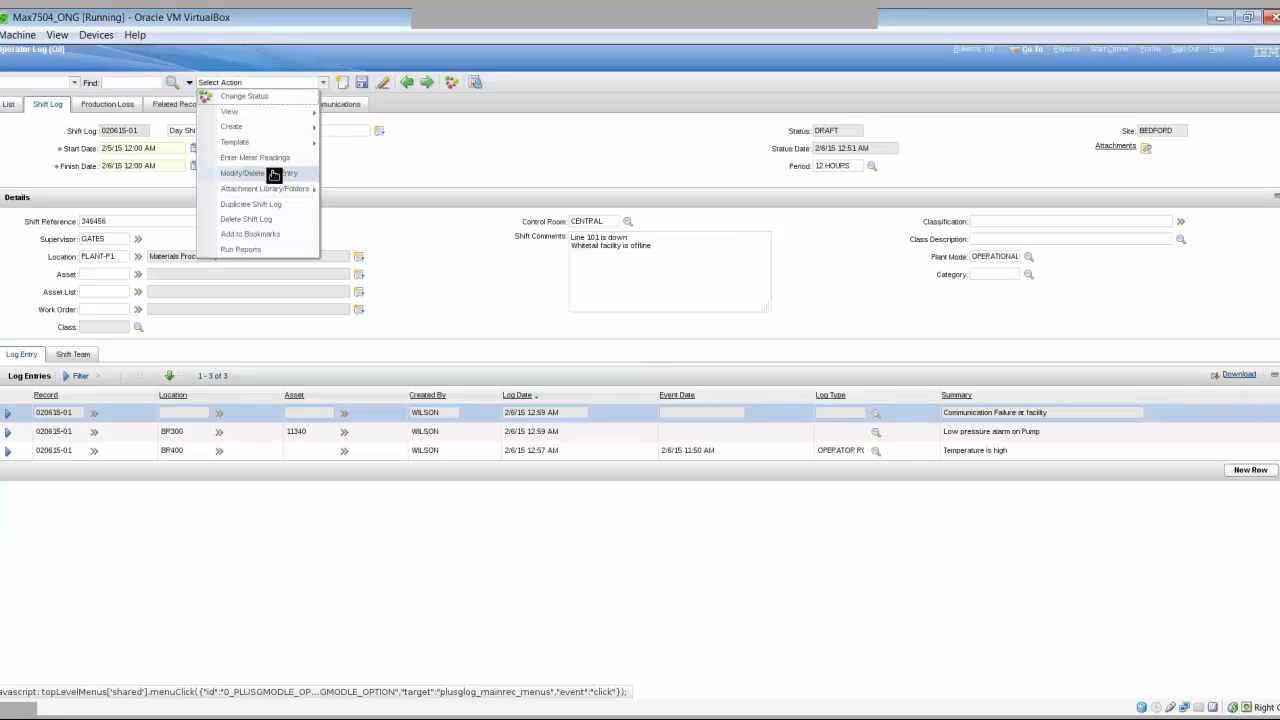
click(470, 166)
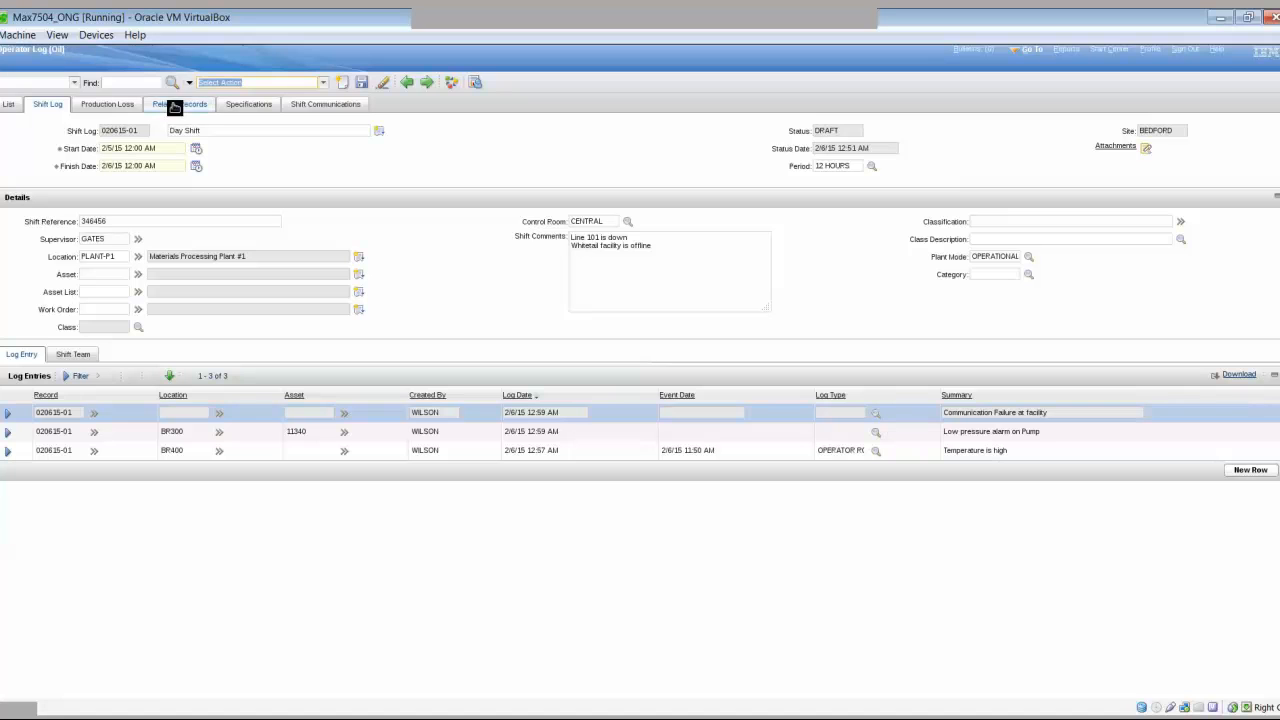
click(121, 108)
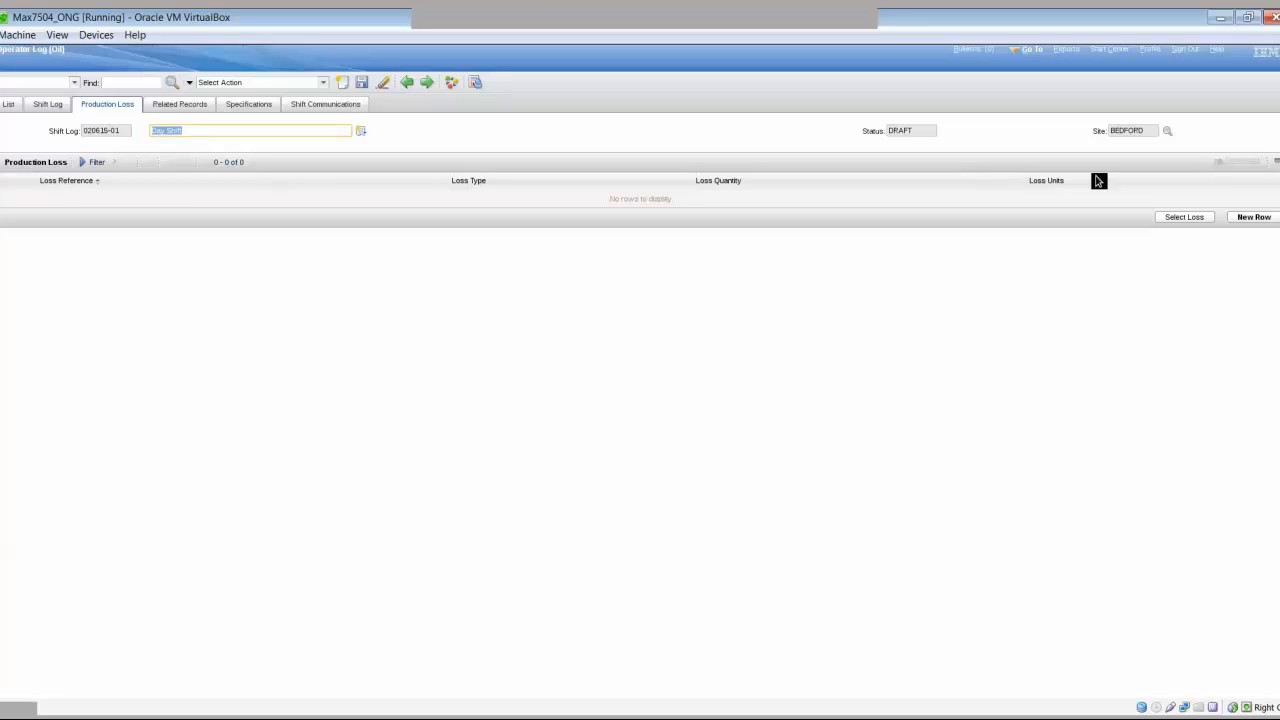
click(1231, 218)
click(290, 241)
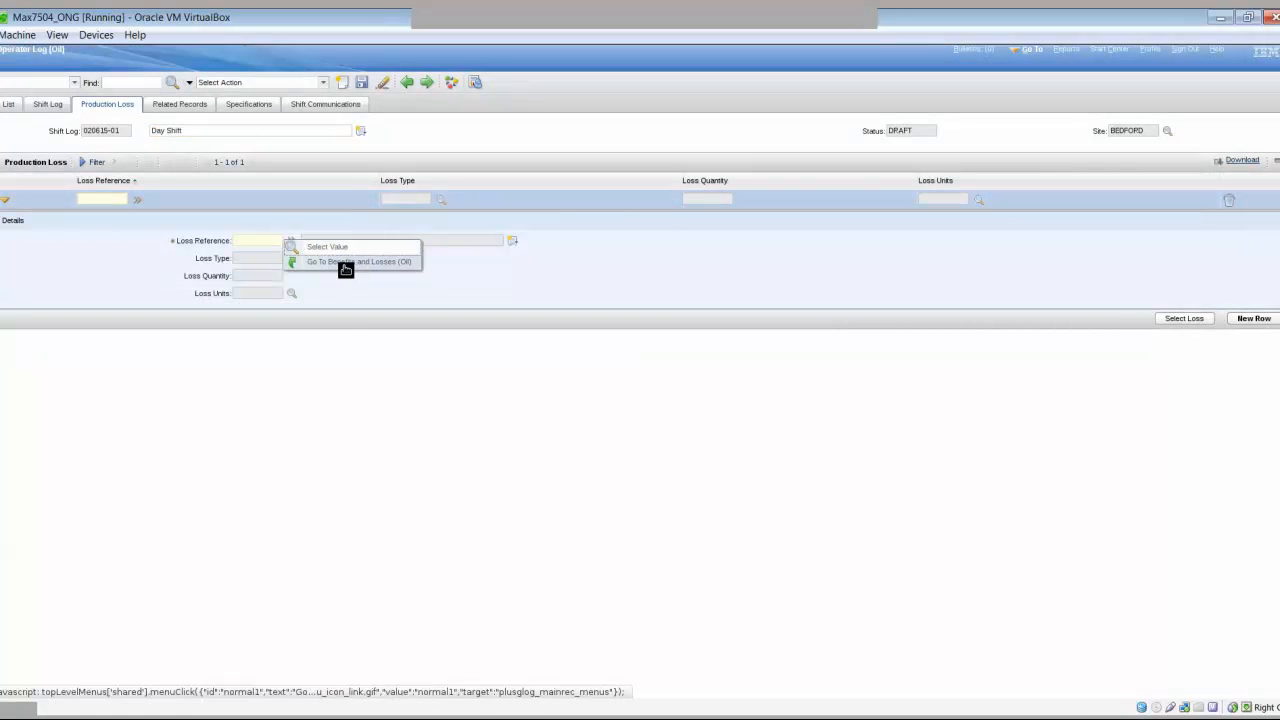
click(345, 264)
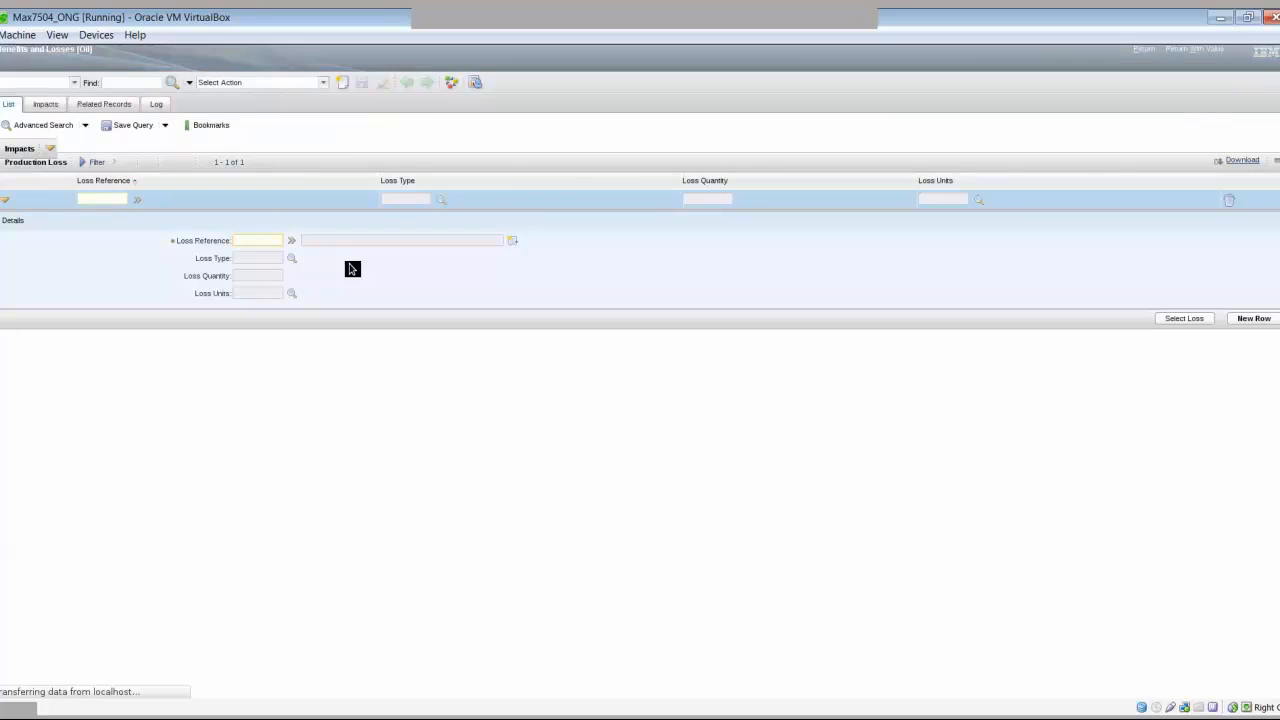
click(45, 105)
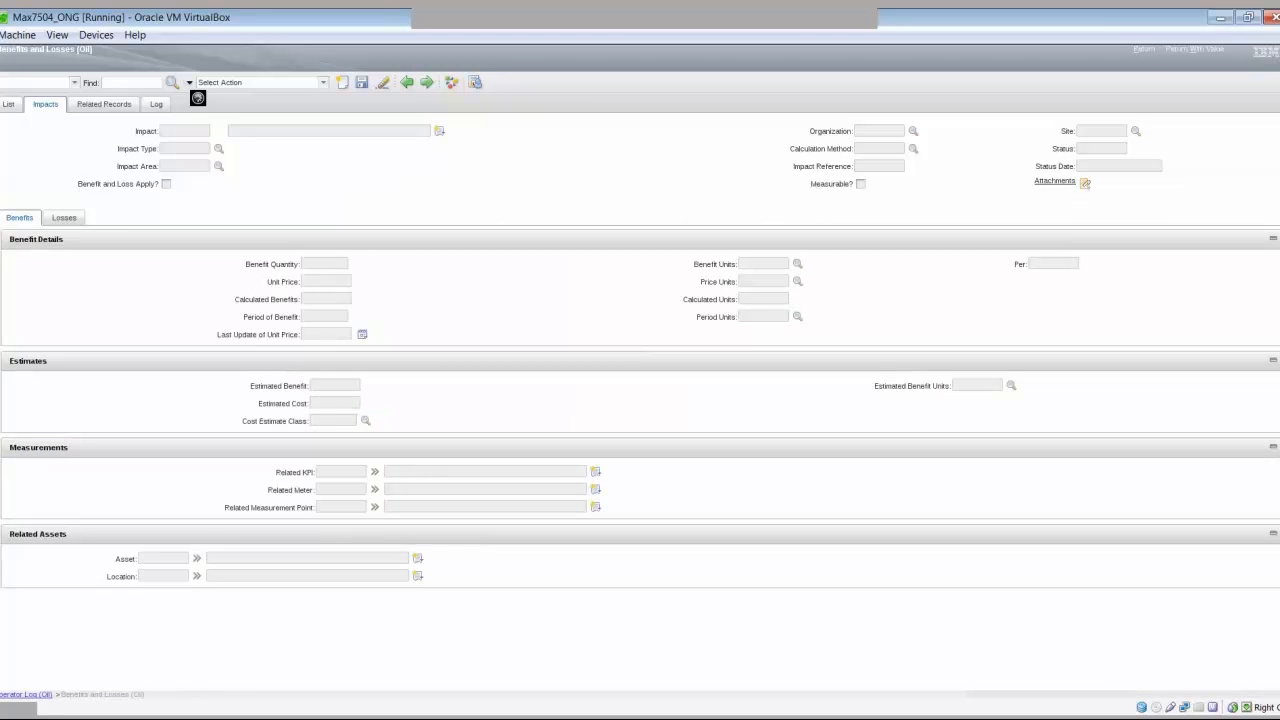
click(64, 218)
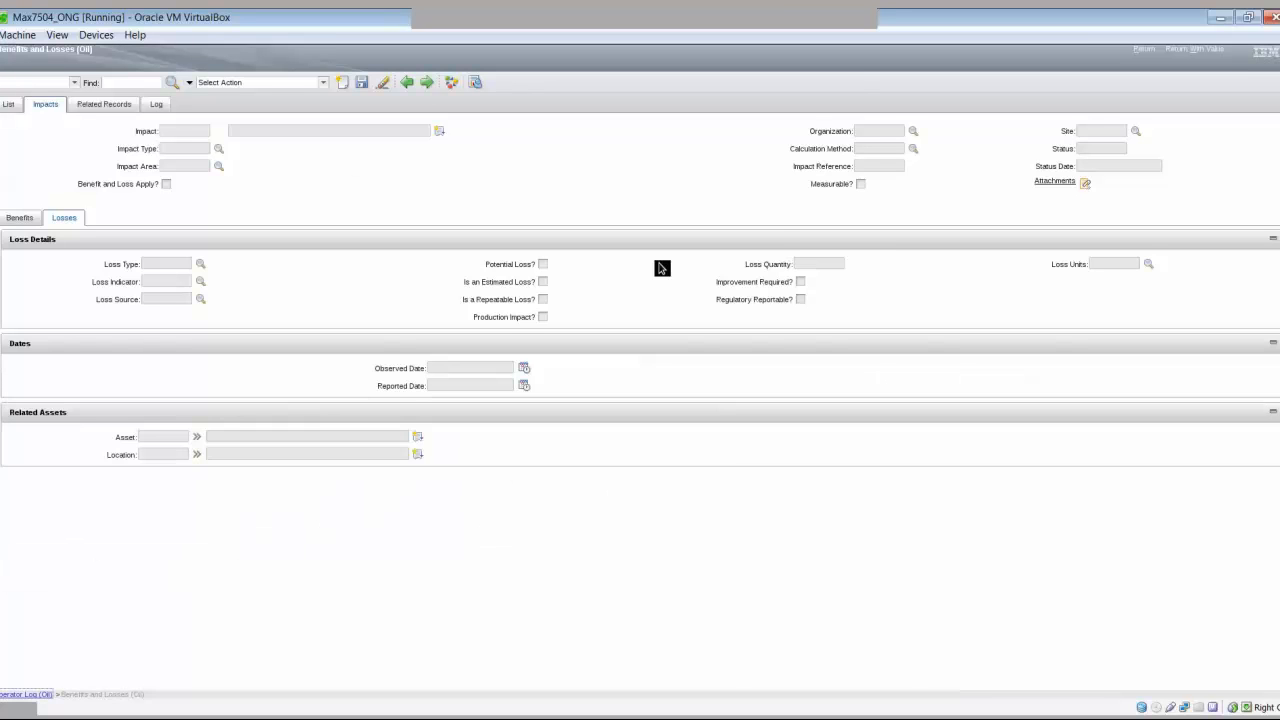
click(1144, 48)
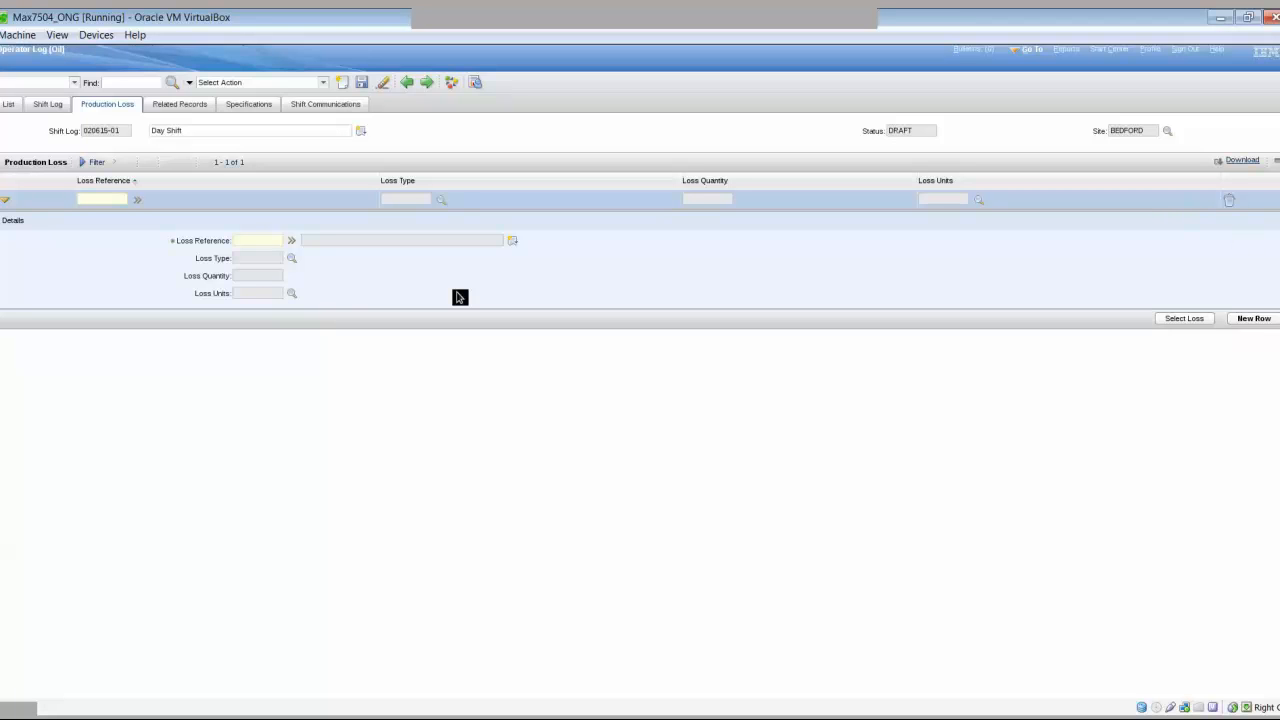
click(50, 107)
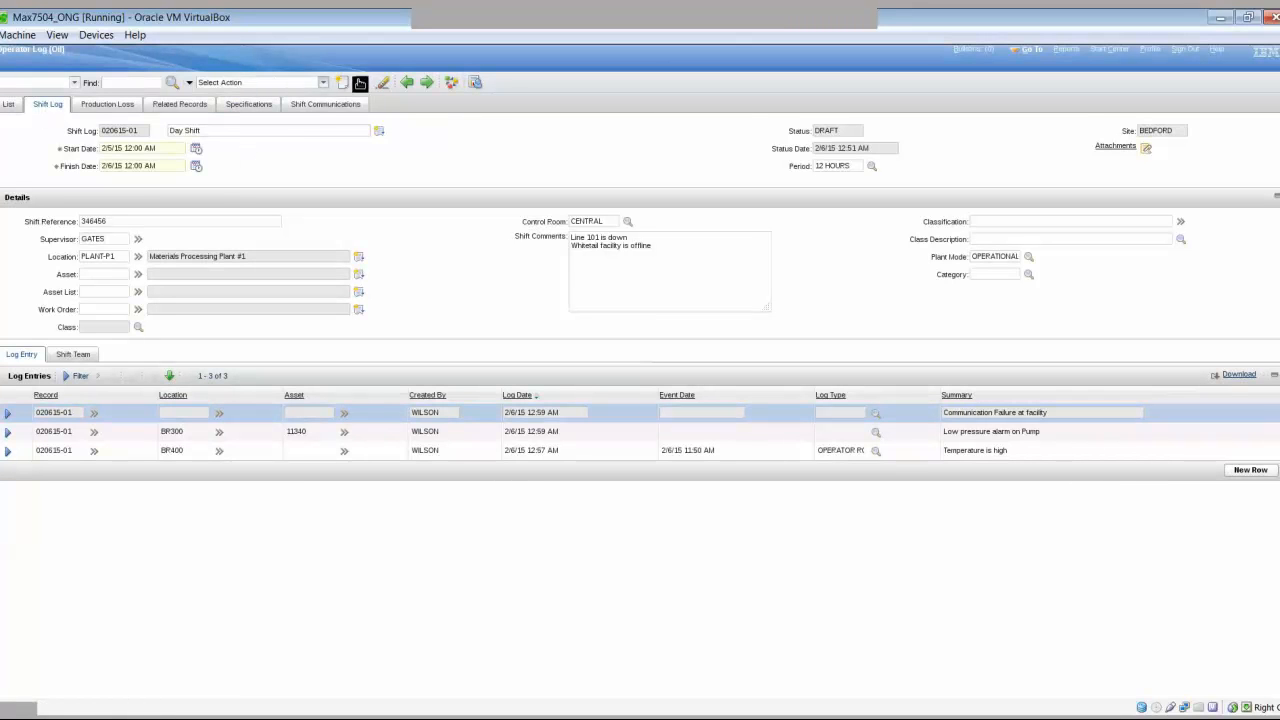
- Generate template 1003 'Day Shift' from shift log 020615-01 via Select Action > Template
click(312, 86)
mouse_move(247, 147)
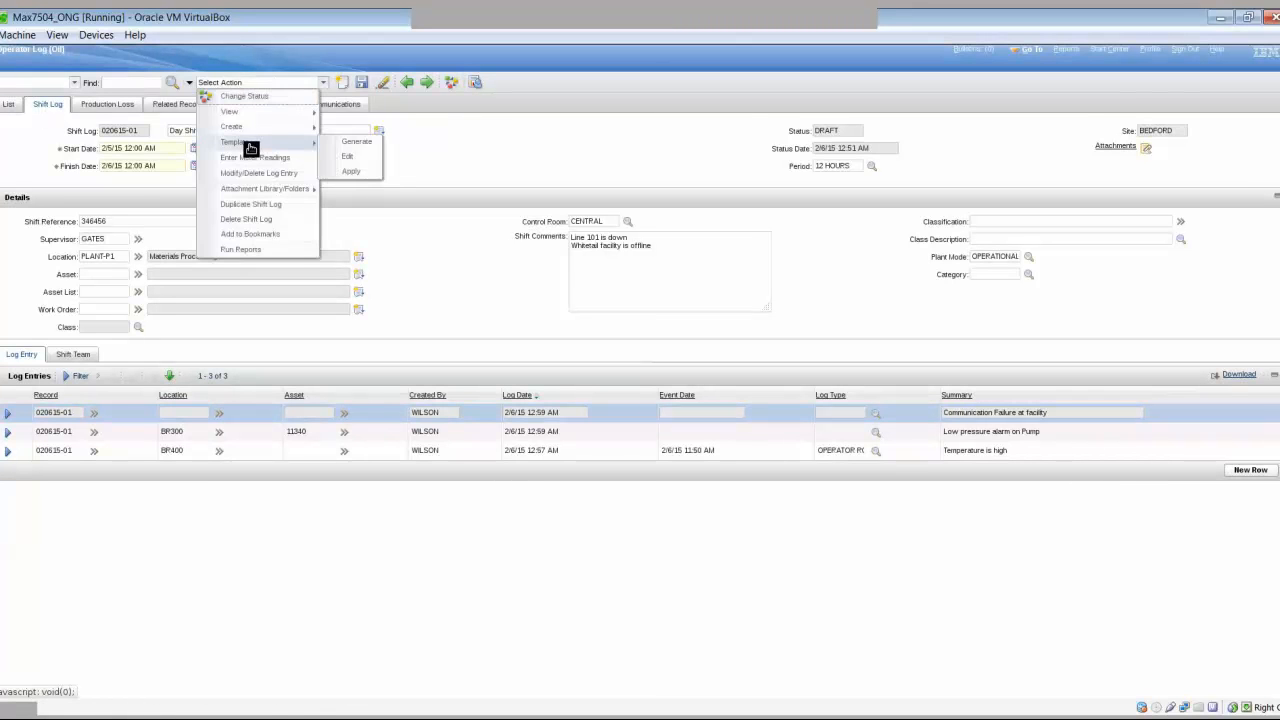
click(369, 144)
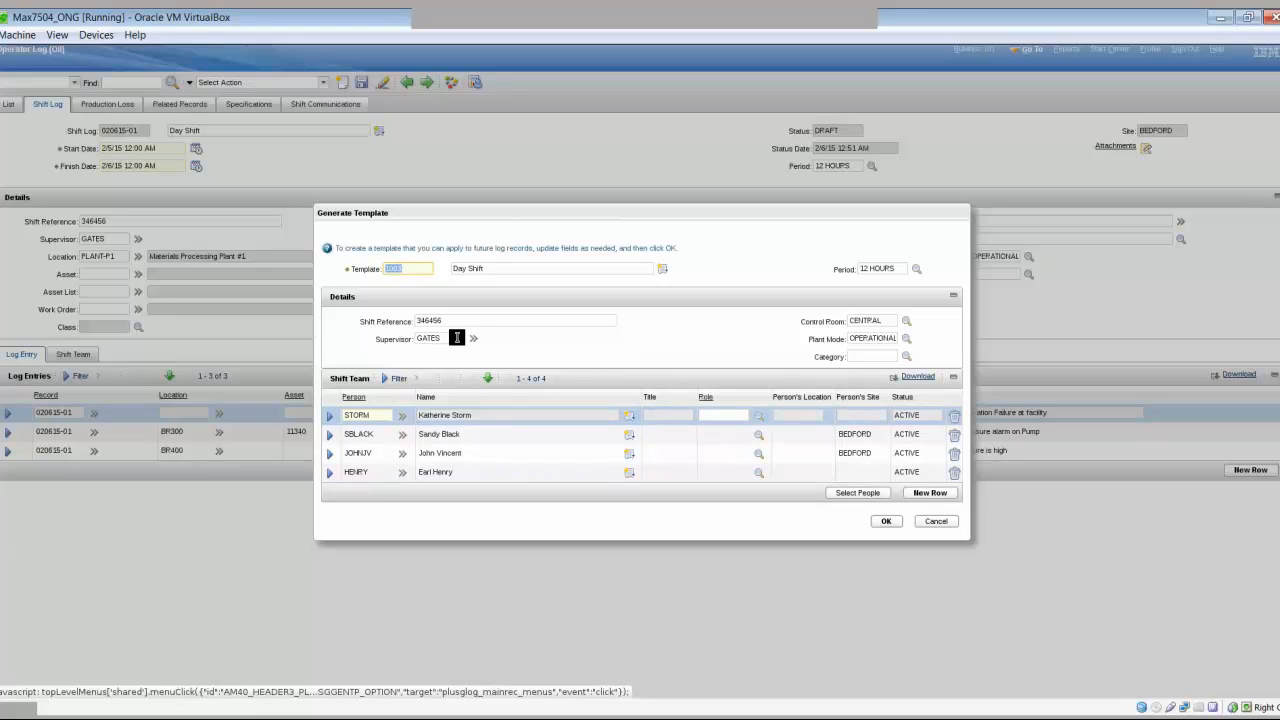
click(466, 319)
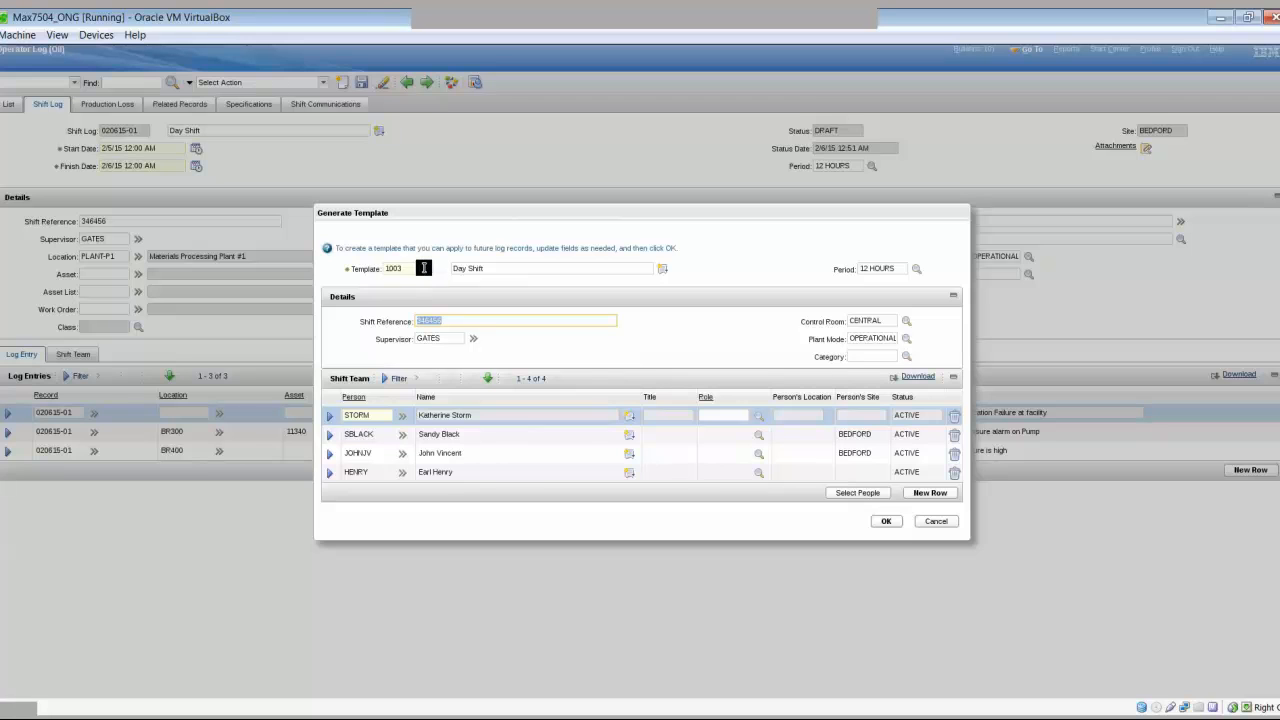
click(890, 522)
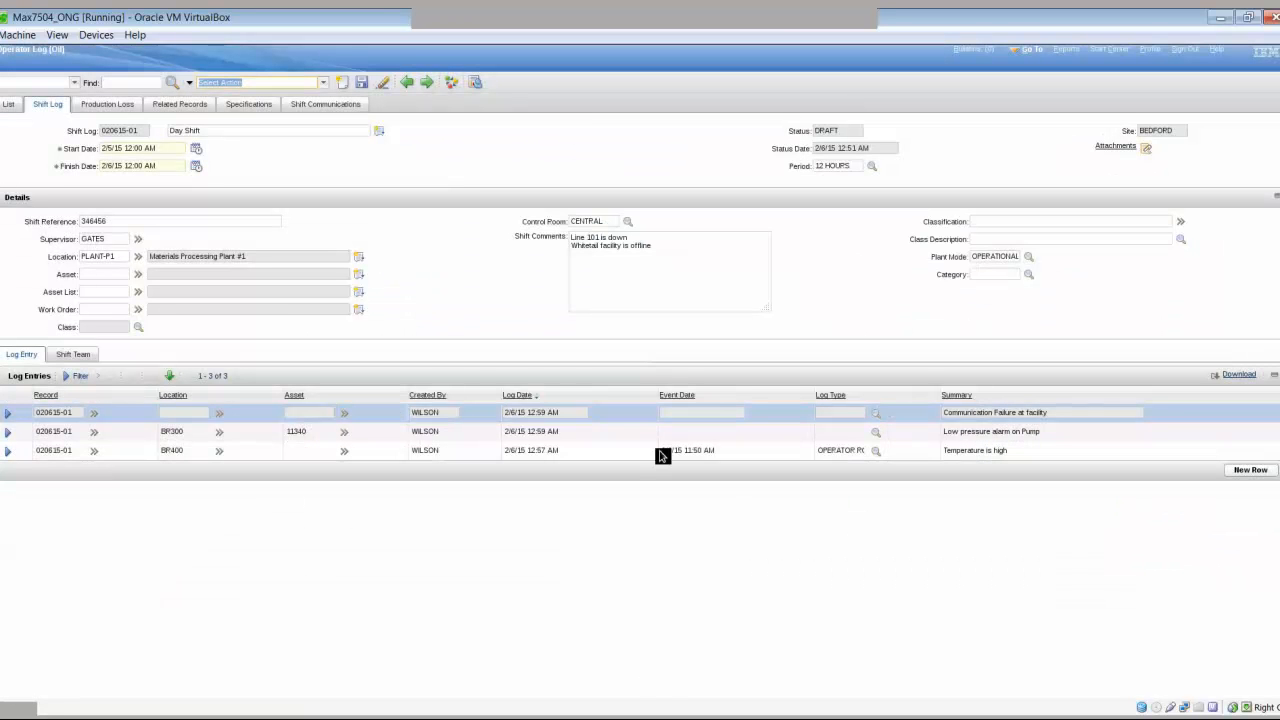
click(343, 85)
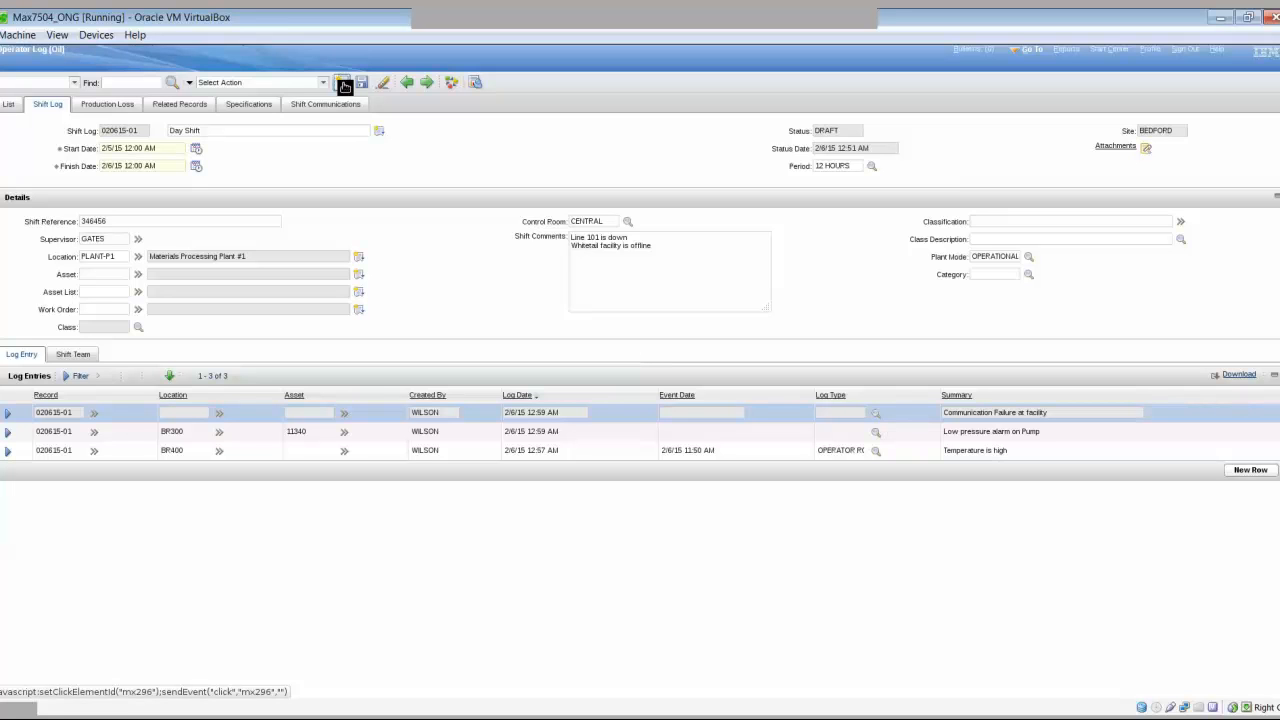
- Create and save new shift log 10054, then apply template 1003 to it
click(344, 86)
click(365, 84)
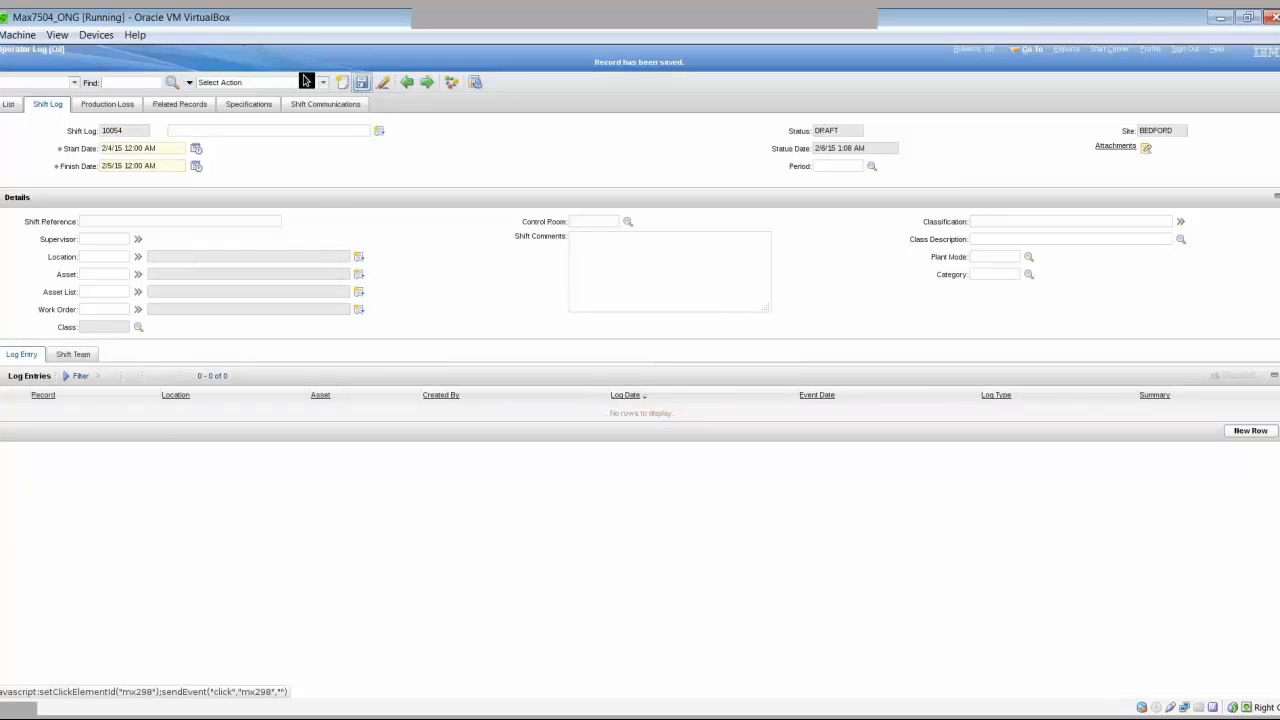
click(322, 82)
mouse_move(305, 142)
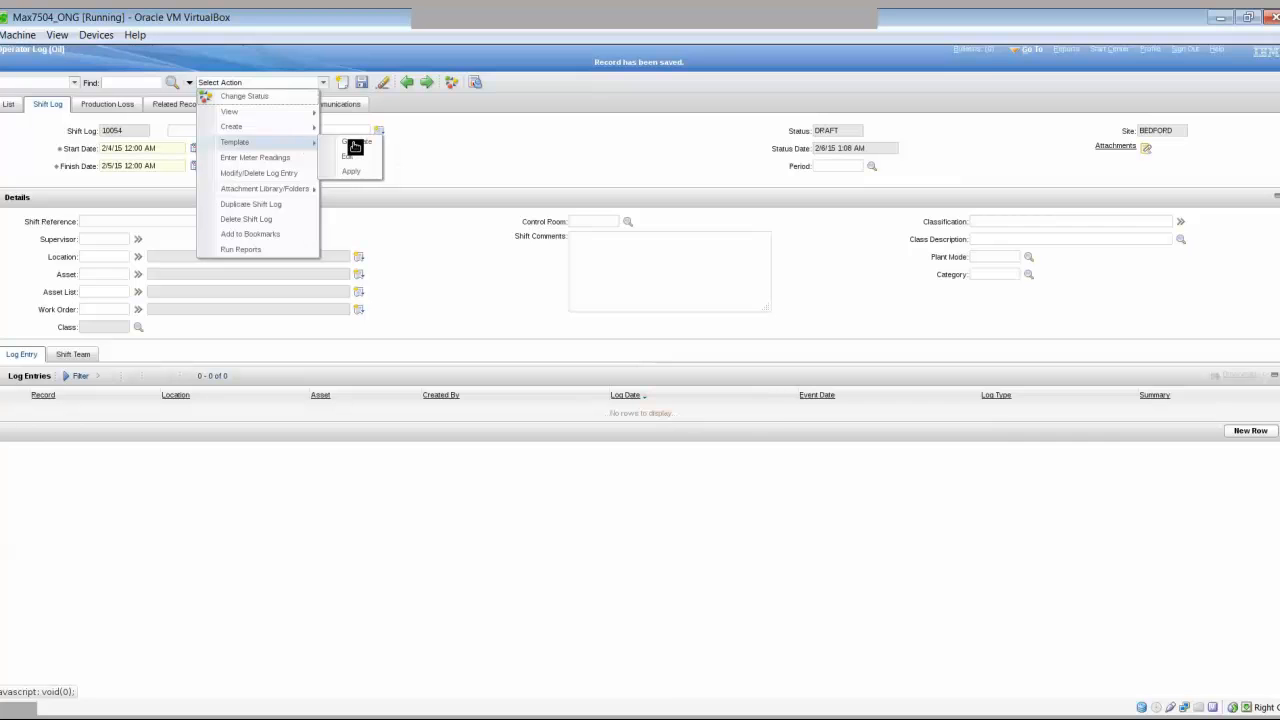
click(350, 173)
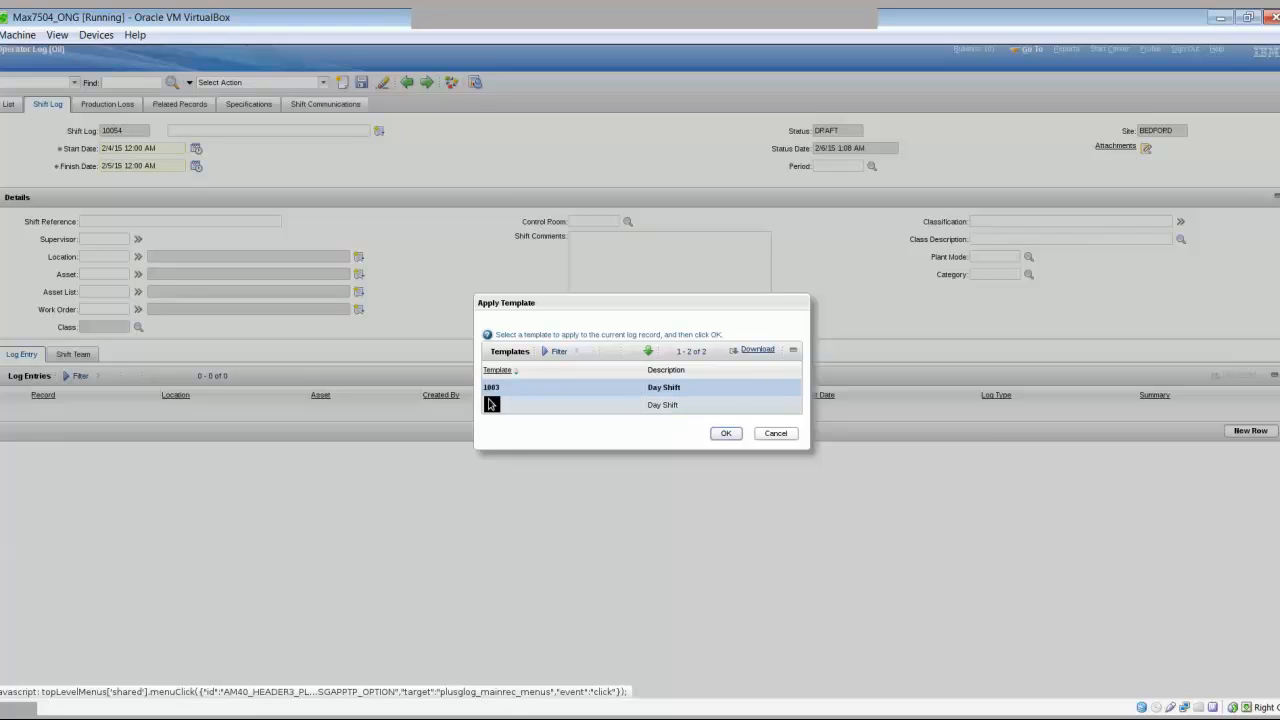
click(726, 433)
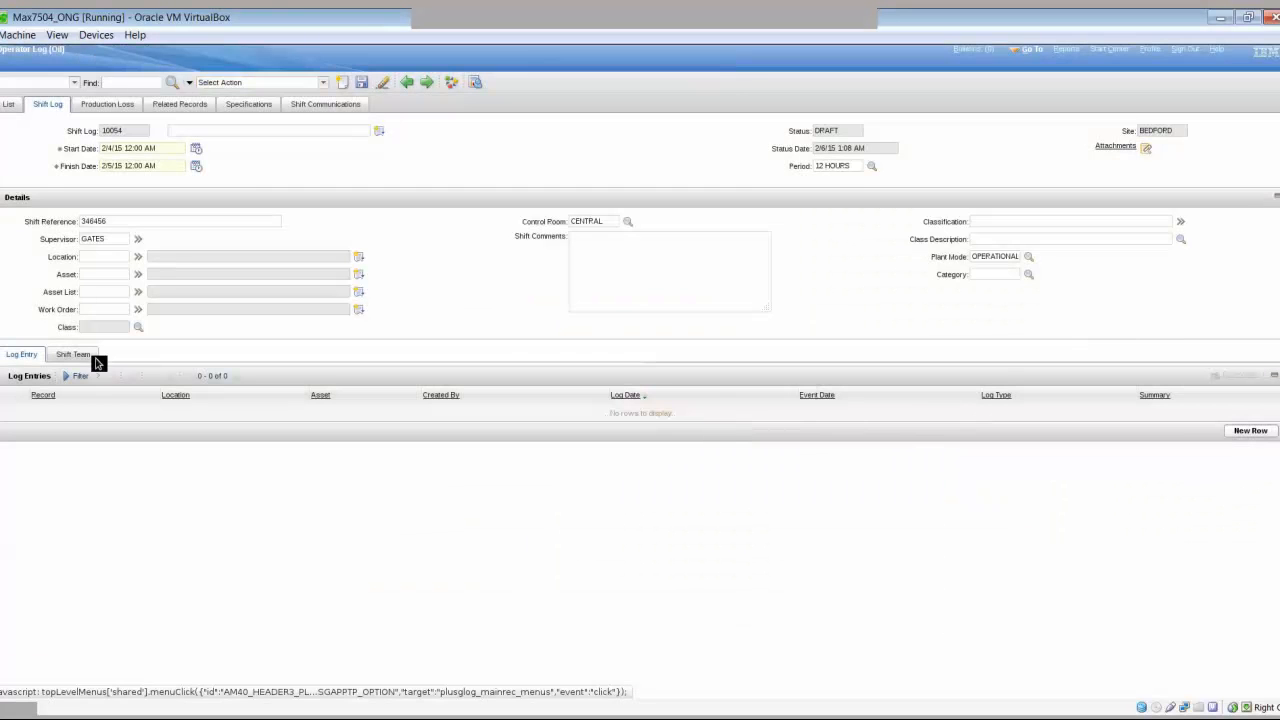
- Verify the four-person shift team copied from template 1003 and save log 10054
click(90, 356)
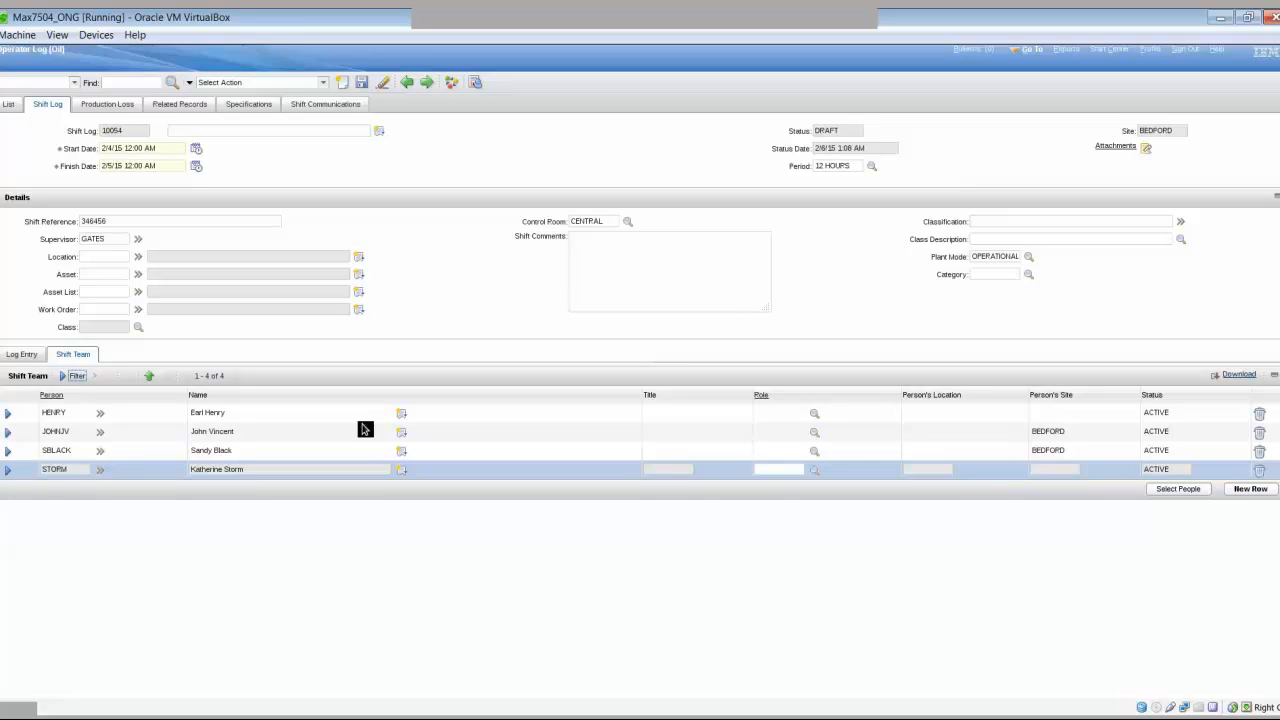
click(21, 354)
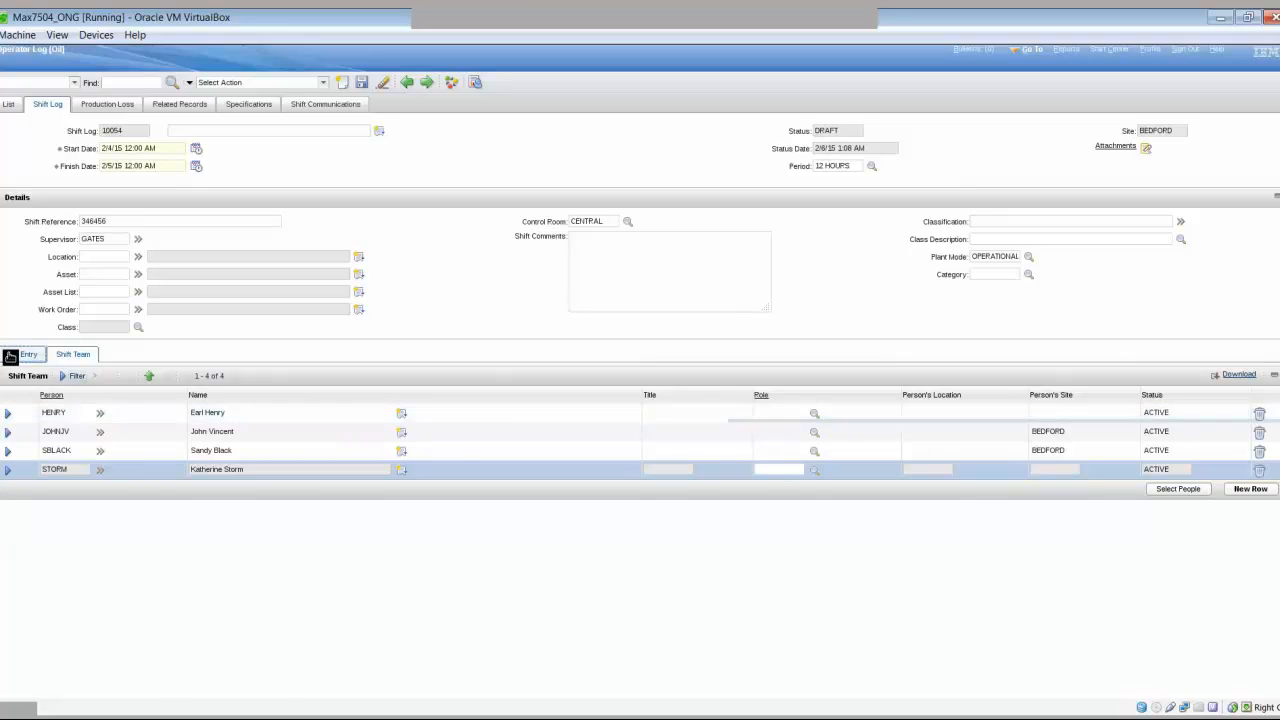
click(357, 83)
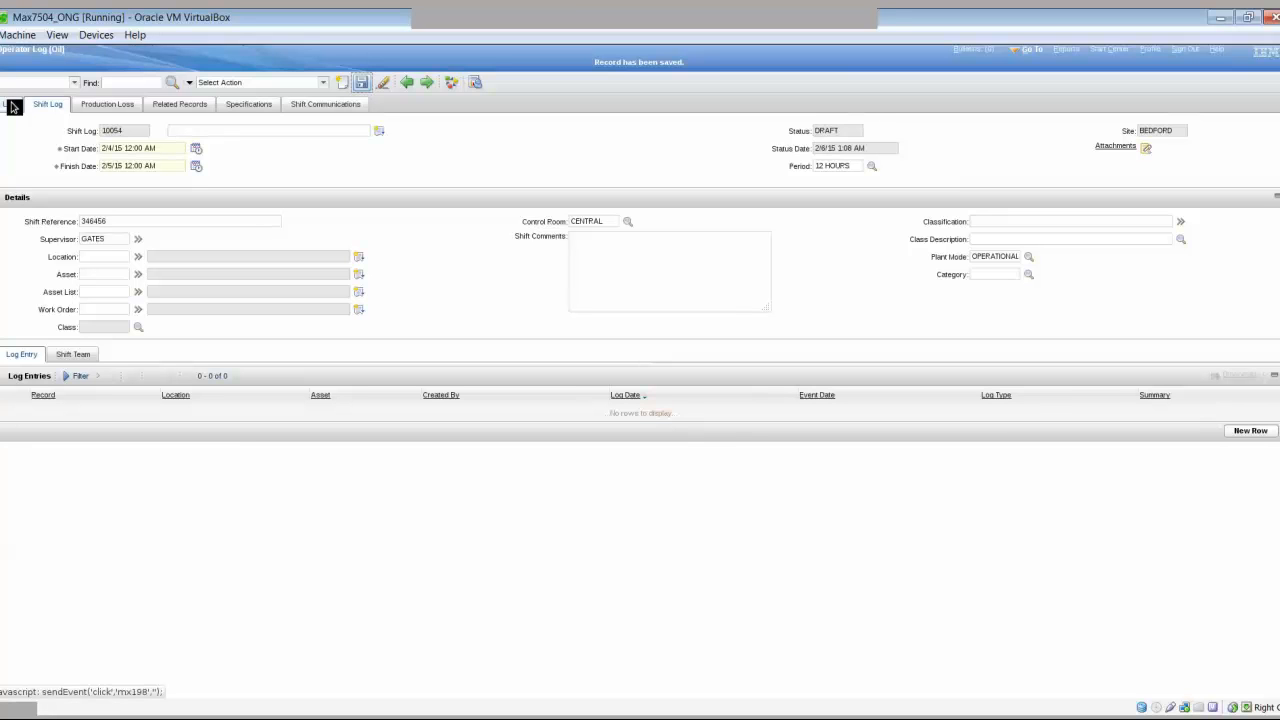
- List all shift logs, now four drafts including 10054, and open Advanced Search
click(13, 107)
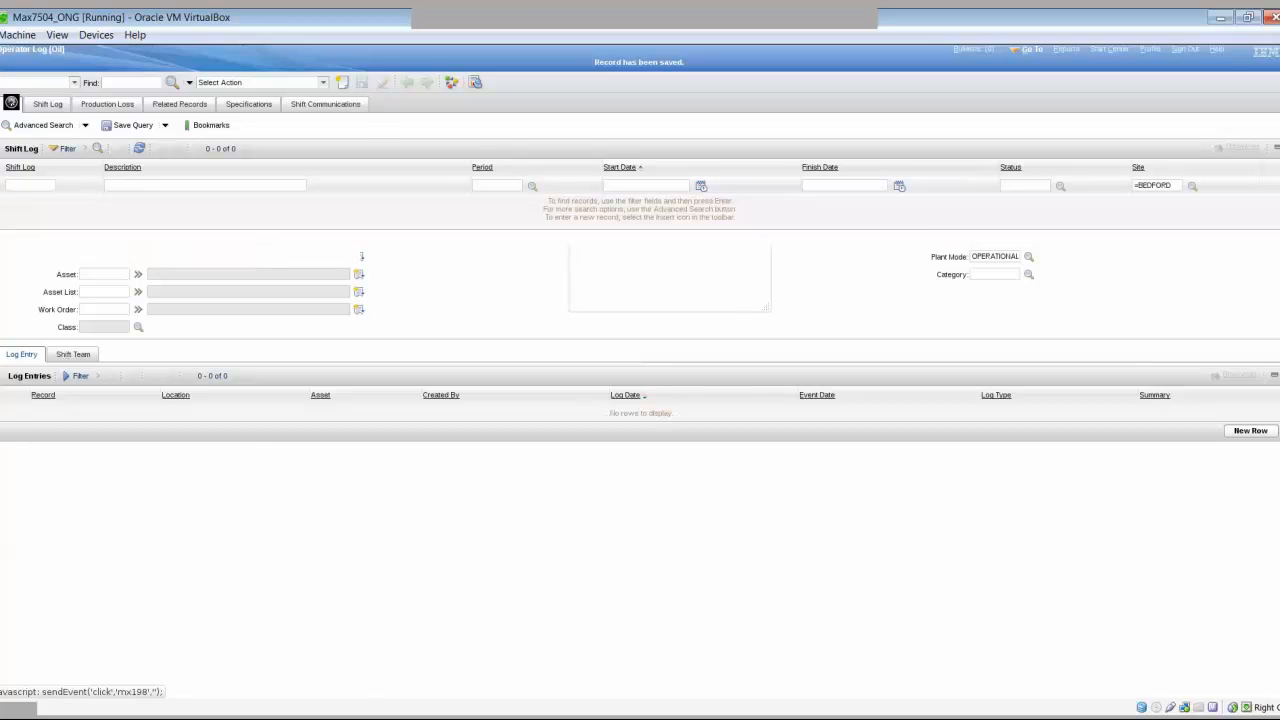
click(190, 187)
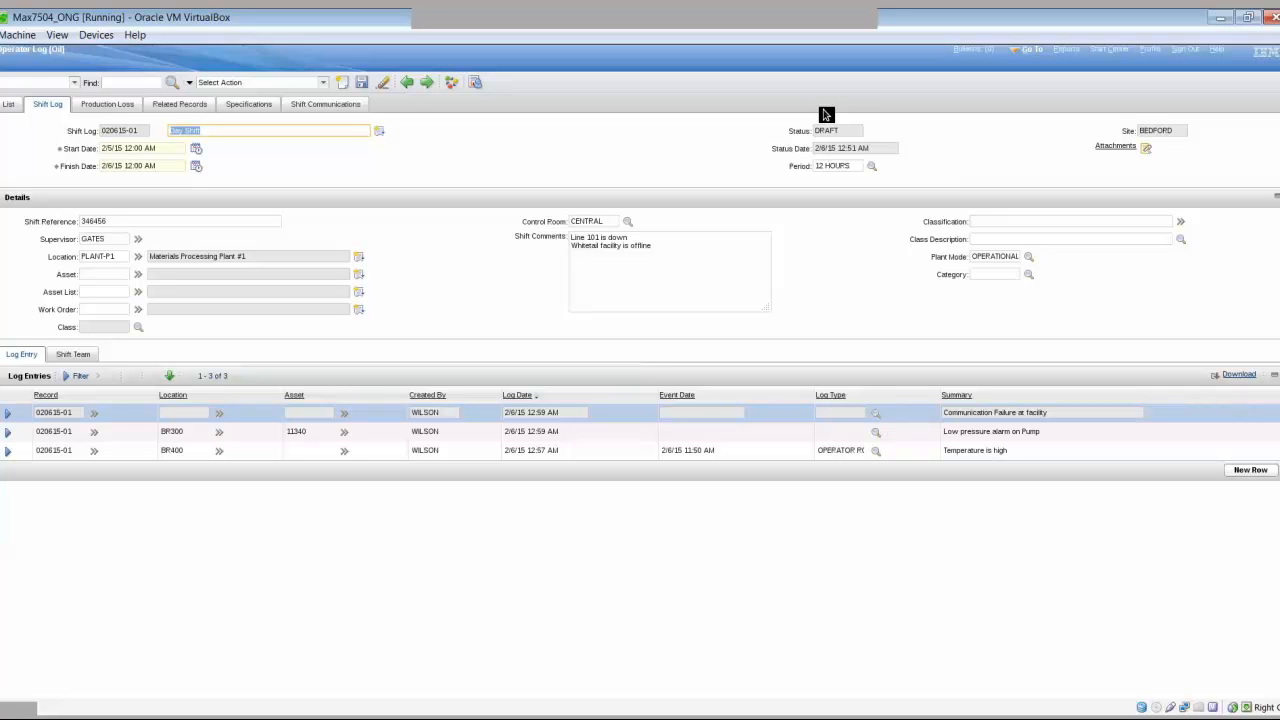
click(27, 103)
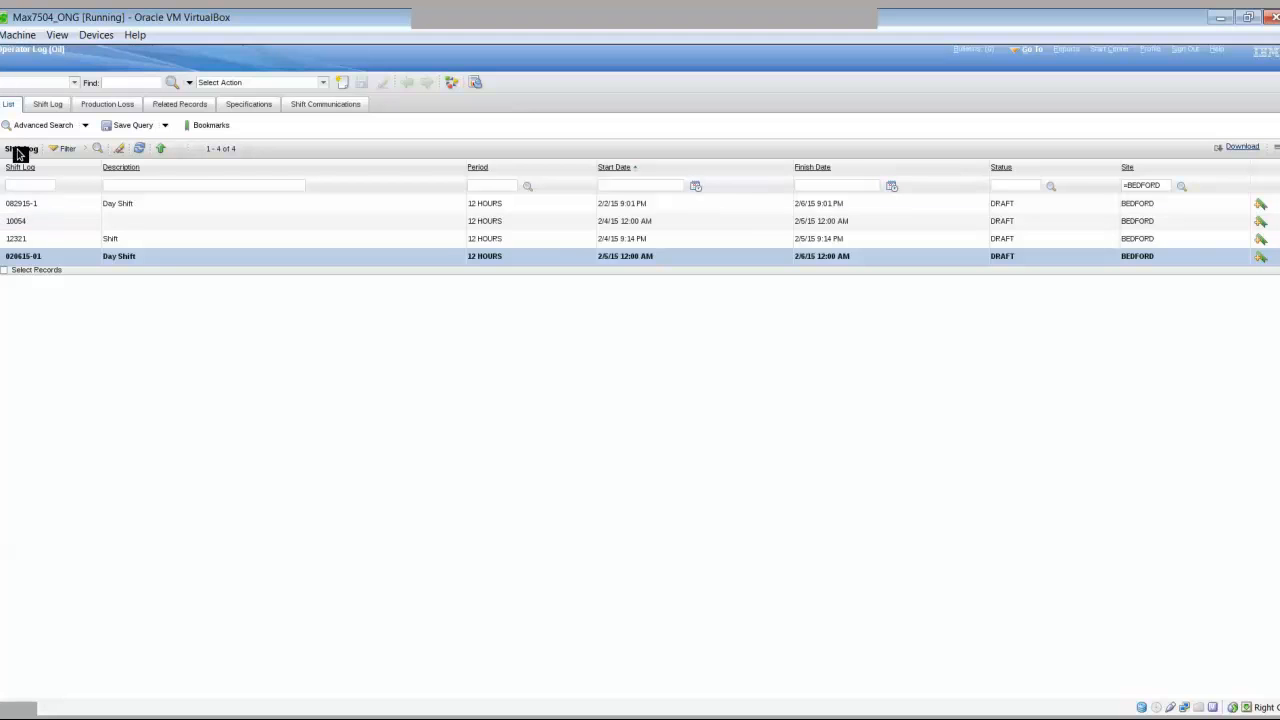
click(34, 125)
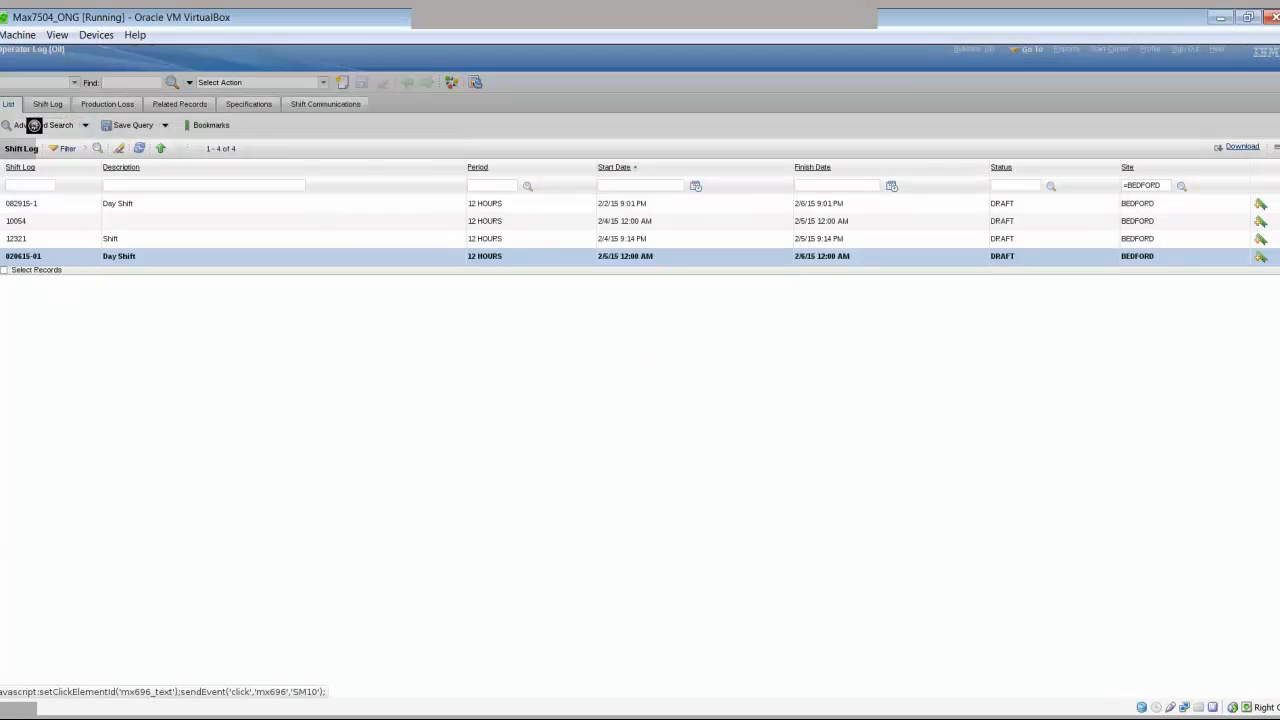